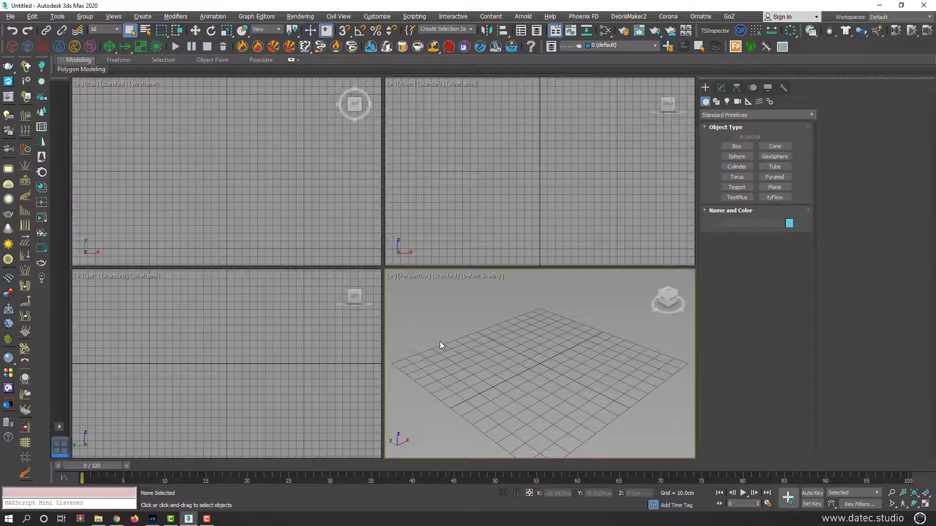
Draw a box on the grid in a maximized perspective view and make one copy of it along the X axis
{"action": "key", "text": "alt+w"}
{"action": "left_click", "coordinate": [737, 146]}
{"action": "left_click_drag", "start_coordinate": [278, 233], "coordinate": [225, 287]}
{"action": "left_click", "coordinate": [227, 239]}
{"action": "key", "text": "w"}
{"action": "left_click_drag", "start_coordinate": [276, 249], "coordinate": [443, 178], "text": "shift"}
{"action": "left_click", "coordinate": [451, 289]}
Clone both boxes along the Y axis as copies, with the number of copies set to 2
{"action": "left_click", "coordinate": [274, 193], "text": "ctrl"}
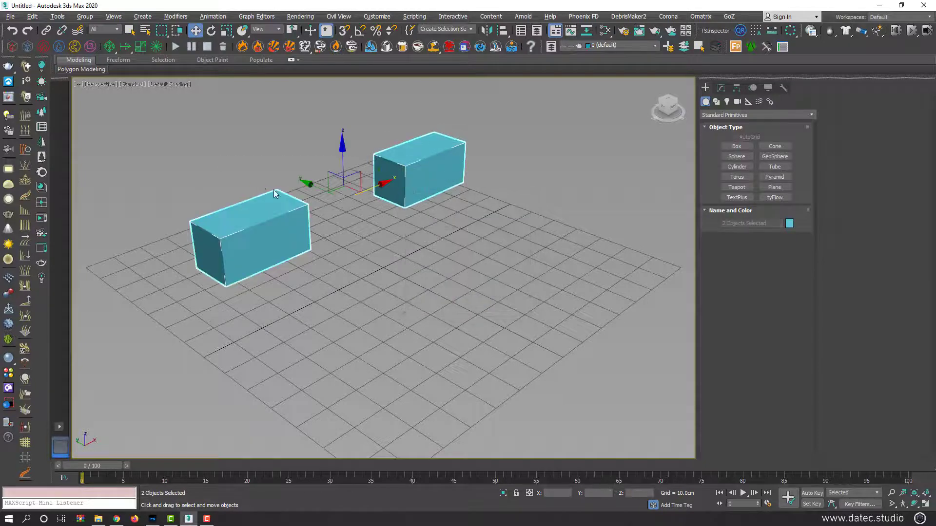
{"action": "left_click_drag", "start_coordinate": [310, 185], "coordinate": [418, 237], "text": "shift"}
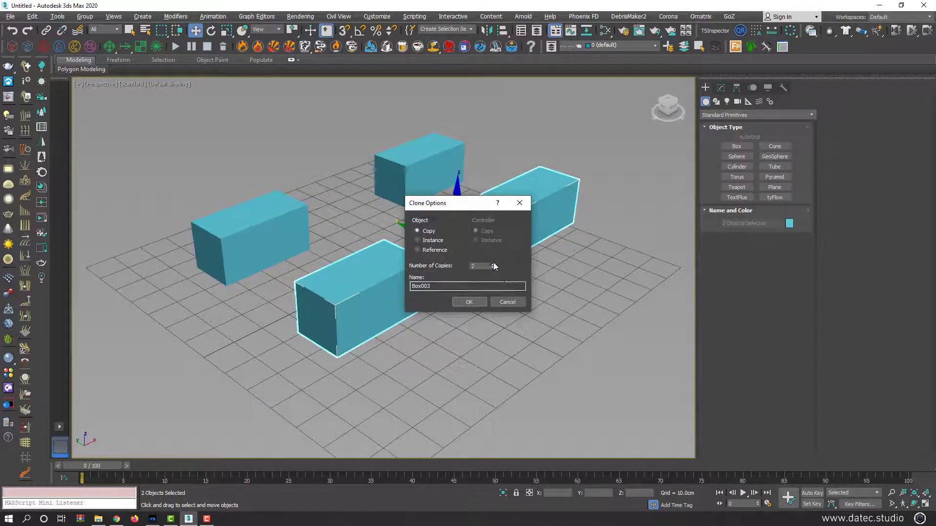
{"action": "left_click", "coordinate": [469, 302]}
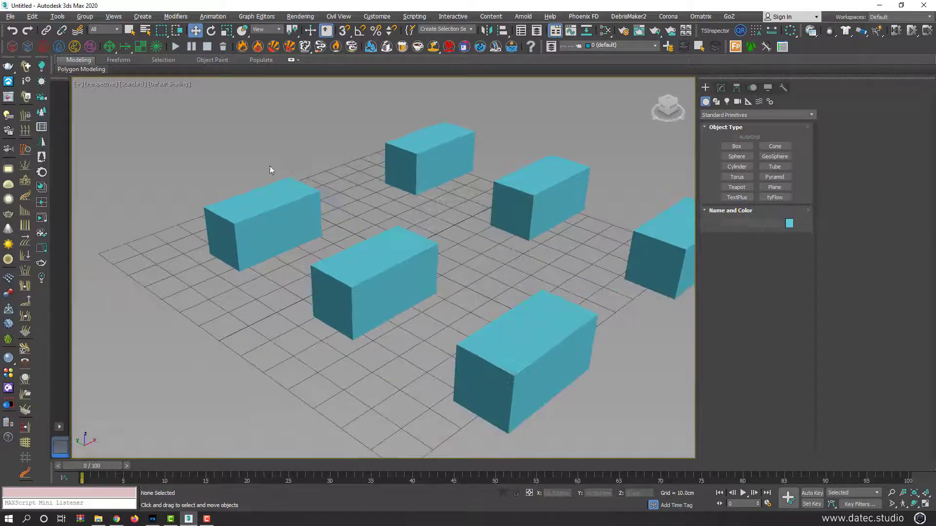
Group the first two boxes of the near row under the name Level_01
{"action": "left_click", "coordinate": [245, 199]}
{"action": "left_click", "coordinate": [355, 272], "text": "ctrl"}
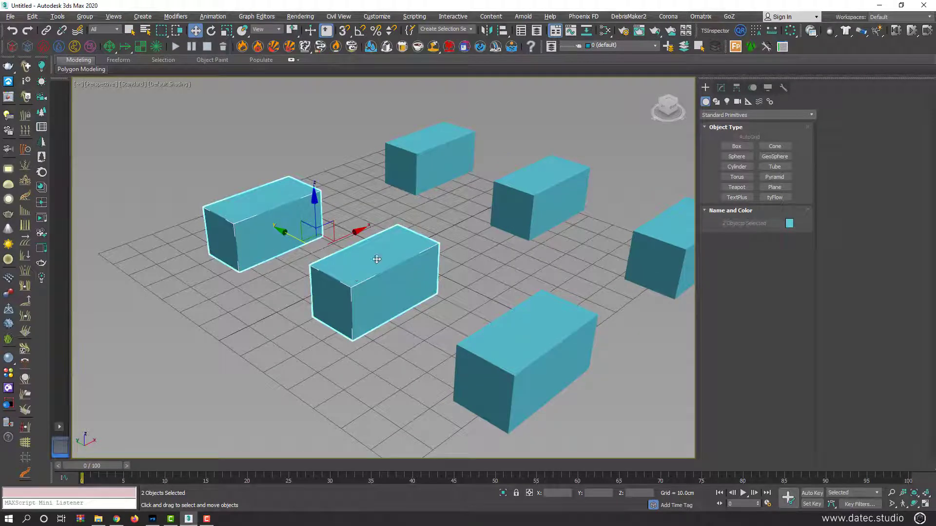
{"action": "left_click", "coordinate": [84, 17]}
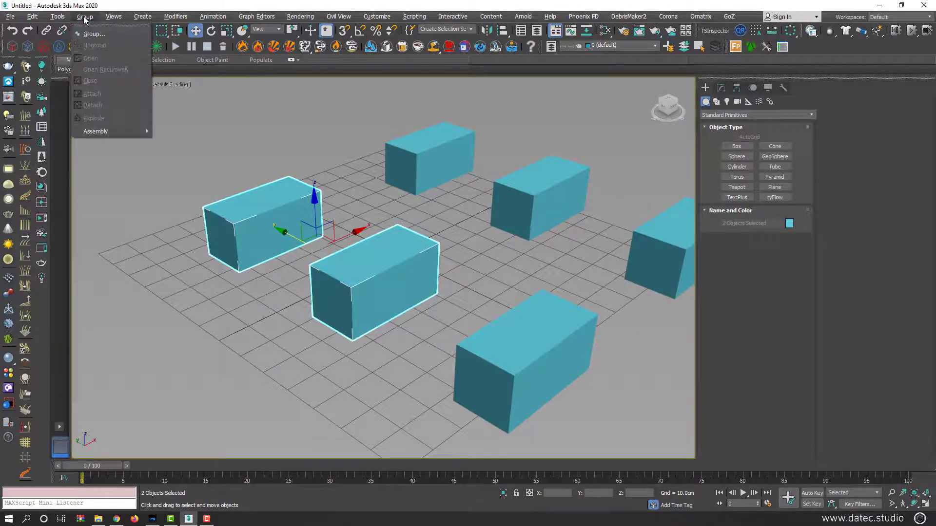
{"action": "left_click", "coordinate": [113, 35]}
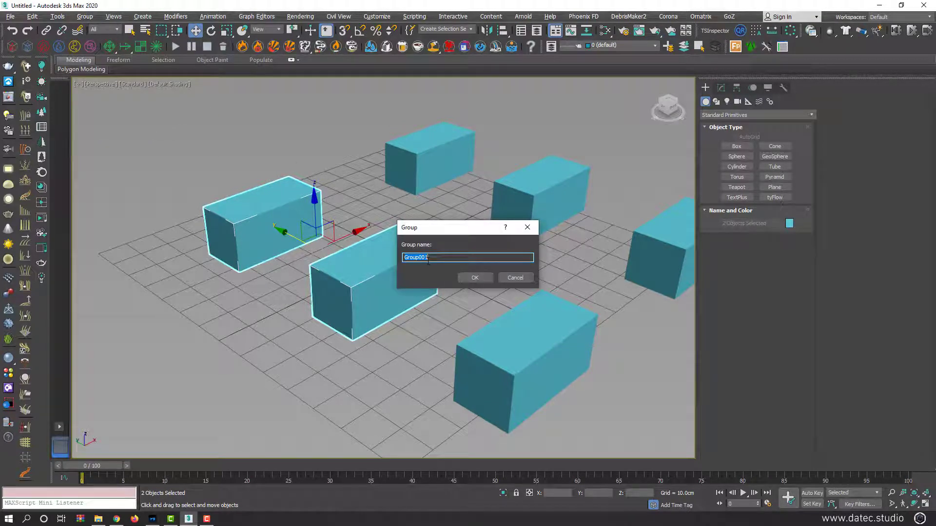
{"action": "type", "text": "Level_01"}
{"action": "left_click", "coordinate": [475, 278]}
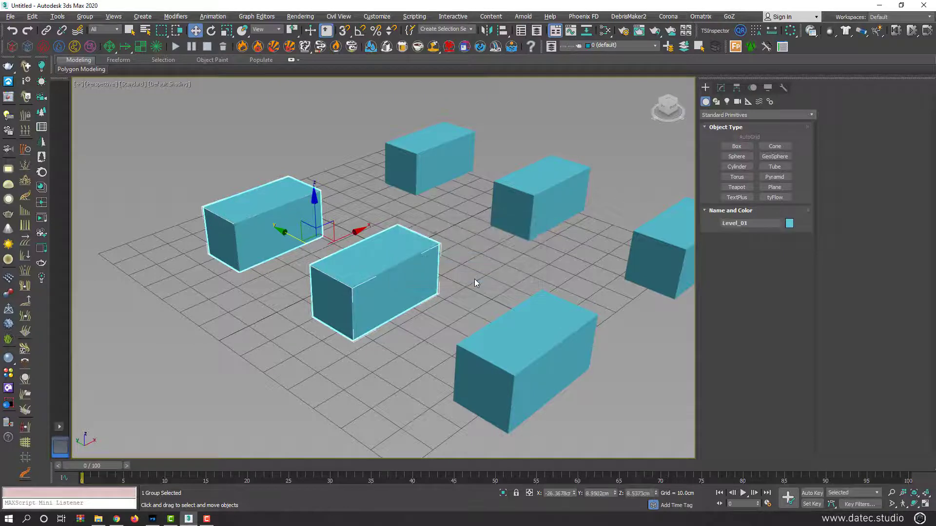
Try out the move, rotate and scale transforms on the Level_01 group
{"action": "left_click", "coordinate": [445, 288]}
{"action": "left_click", "coordinate": [386, 276]}
{"action": "mouse_move", "coordinate": [340, 236]}
{"action": "left_mouse_down"}
{"action": "mouse_move", "coordinate": [280, 233]}
{"action": "mouse_move", "coordinate": [352, 238]}
{"action": "mouse_move", "coordinate": [308, 218]}
{"action": "mouse_move", "coordinate": [323, 229]}
{"action": "mouse_move", "coordinate": [324, 255]}
{"action": "mouse_move", "coordinate": [324, 239]}
{"action": "left_mouse_up"}
{"action": "key", "text": "e"}
{"action": "right_click", "coordinate": [323, 233]}
{"action": "key", "text": "r"}
{"action": "right_click", "coordinate": [323, 238]}
{"action": "key", "text": "w"}
Open the Level_01 group, move Box003 to about X -33.9 cm and Z 26.8 cm, and close the group
{"action": "left_click", "coordinate": [87, 18]}
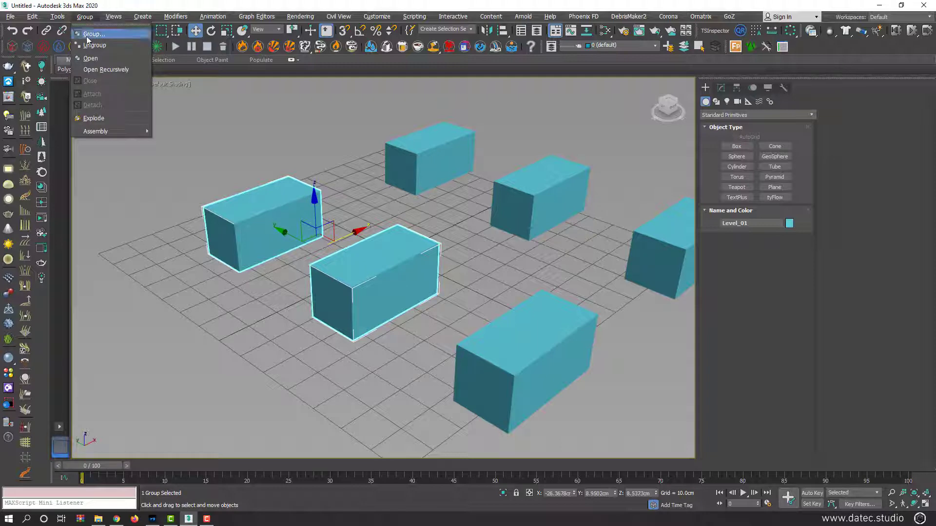
{"action": "left_click", "coordinate": [106, 60]}
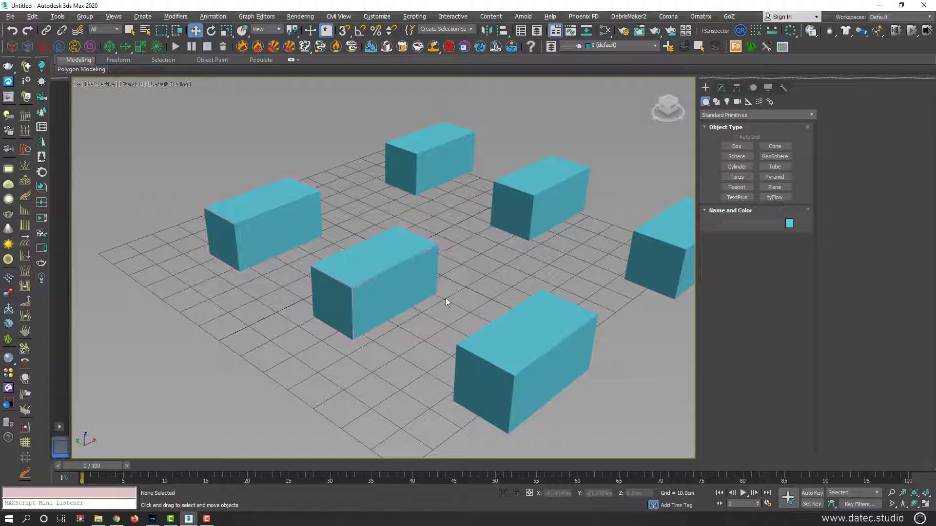
{"action": "left_click_drag", "start_coordinate": [372, 268], "coordinate": [332, 199]}
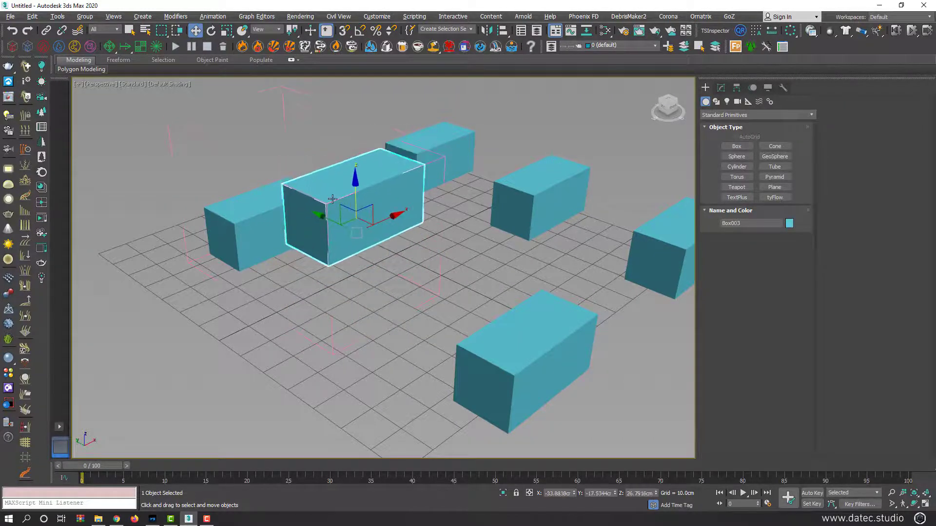
{"action": "left_click", "coordinate": [85, 17]}
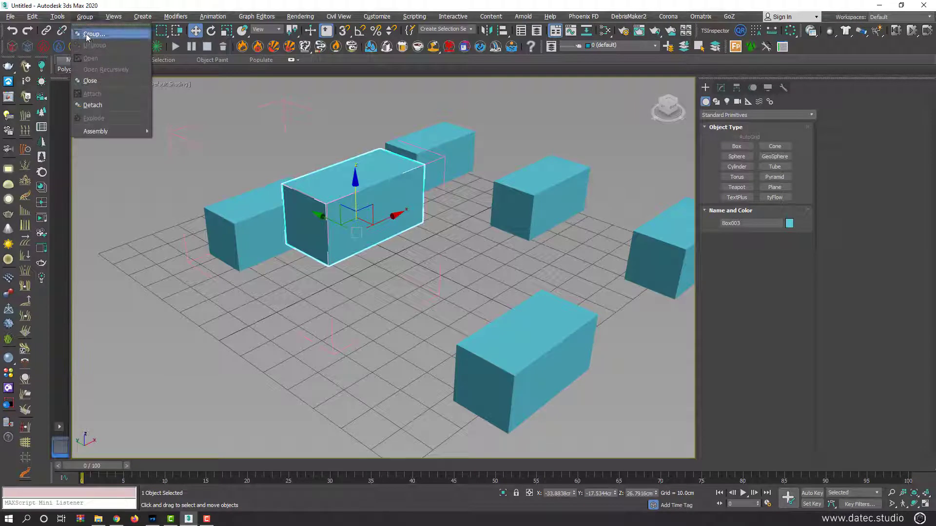
{"action": "left_click", "coordinate": [98, 80]}
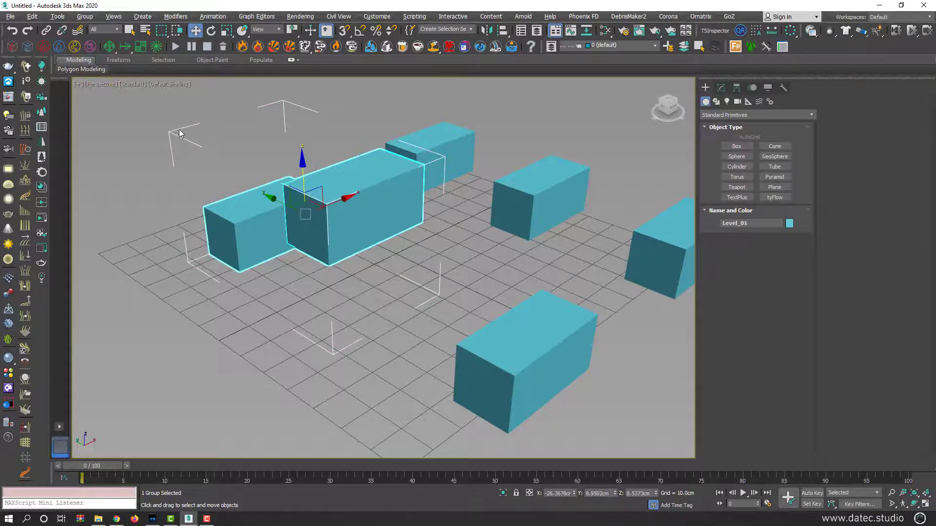
Group the three boxes of the far row under the name Level_02
{"action": "scroll", "coordinate": [414, 230], "scroll_direction": "down", "scroll_amount": 2}
{"action": "middle_click_drag", "start_coordinate": [414, 230], "coordinate": [375, 239], "text": "alt"}
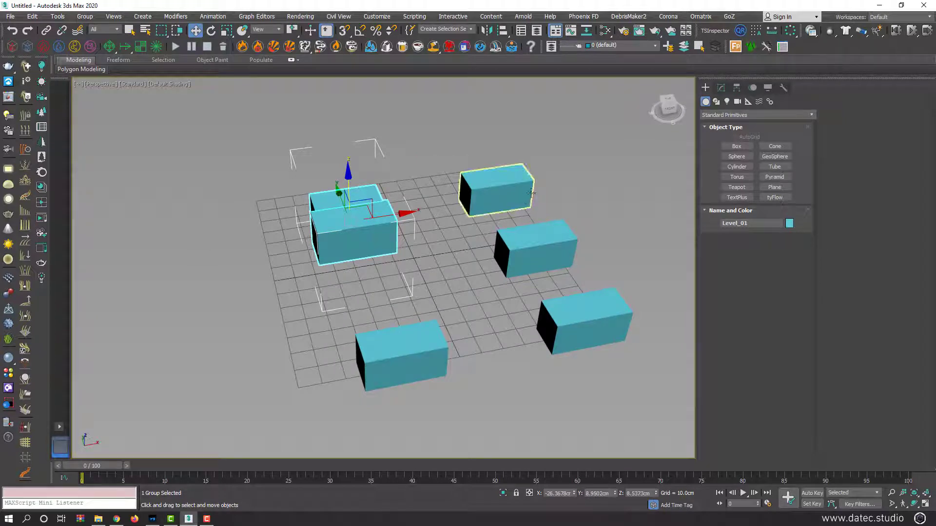
{"action": "left_click_drag", "start_coordinate": [485, 373], "coordinate": [485, 372]}
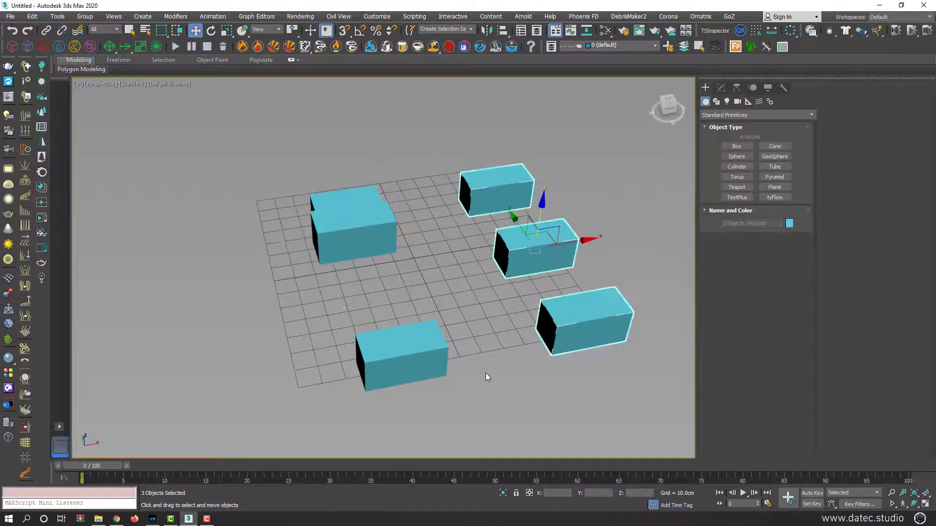
{"action": "left_click", "coordinate": [84, 17]}
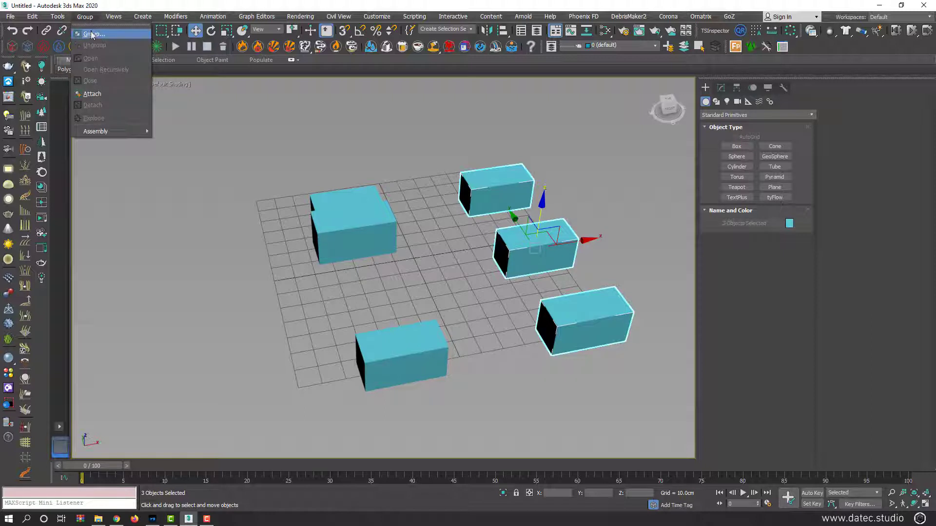
{"action": "left_click", "coordinate": [88, 34]}
{"action": "type", "text": "Le"}
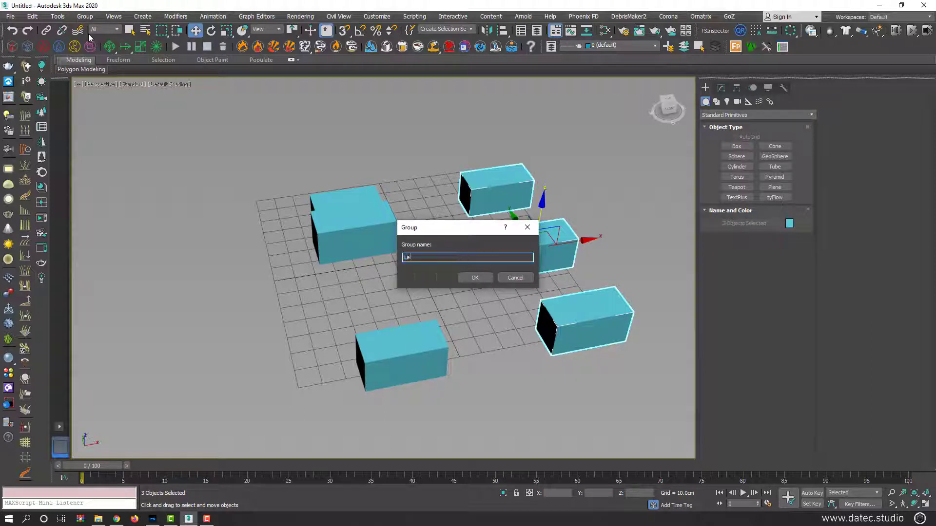
{"action": "type", "text": "vel_02"}
{"action": "key", "text": "Return"}
Combine the Level_01 and Level_02 groups into a parent group named Level_03
{"action": "middle_click_drag", "start_coordinate": [259, 151], "coordinate": [302, 163], "text": "alt"}
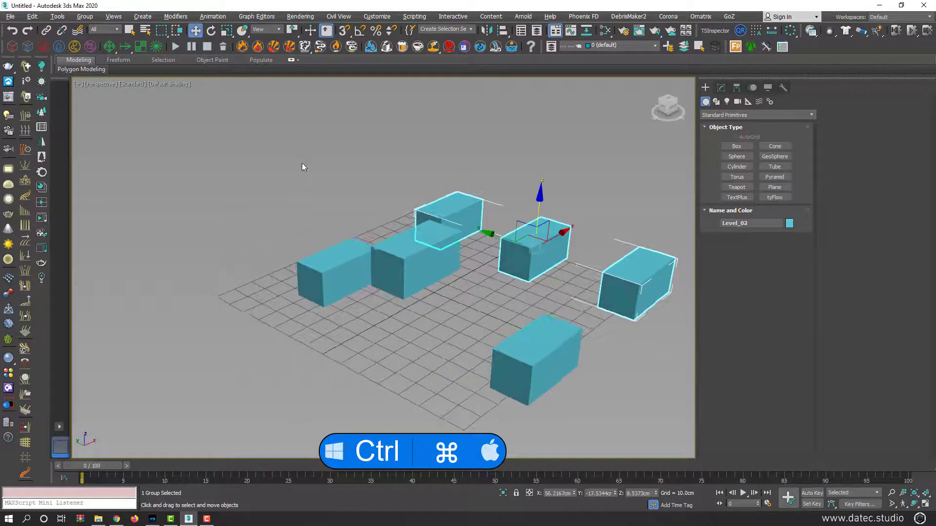
{"action": "left_click", "coordinate": [405, 264], "text": "ctrl"}
{"action": "left_click_drag", "start_coordinate": [470, 230], "coordinate": [467, 153]}
{"action": "right_click", "coordinate": [464, 148]}
{"action": "left_click", "coordinate": [85, 17]}
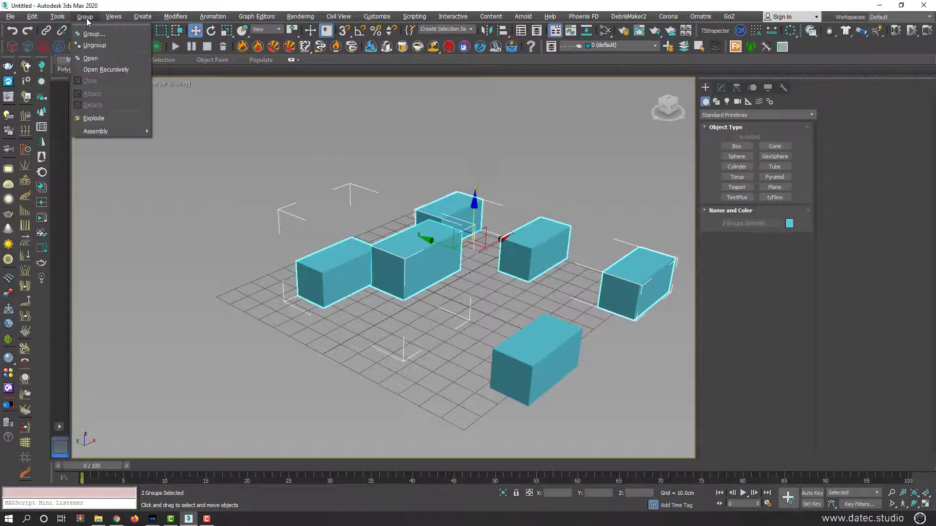
{"action": "left_click", "coordinate": [91, 27]}
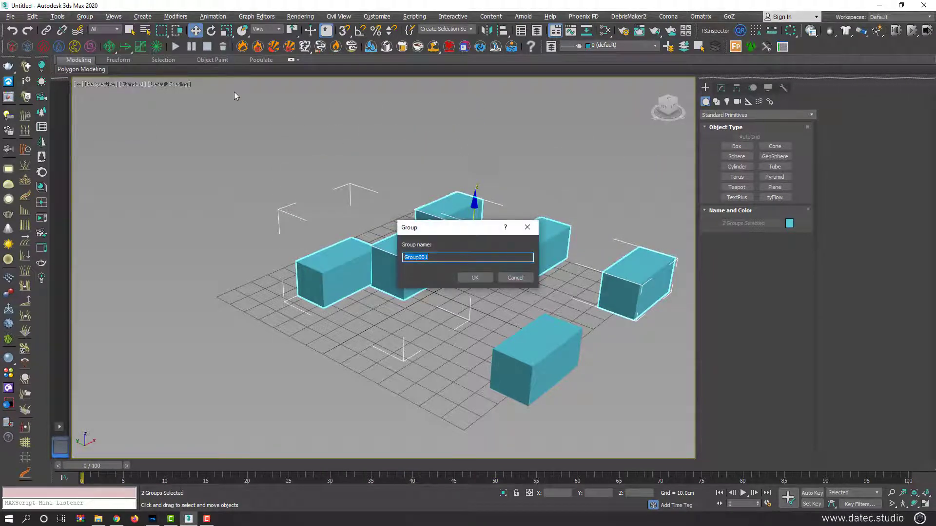
{"action": "type", "text": "Level_03"}
{"action": "key", "text": "Return"}
Group Level_03 and the remaining single box together under the name Level_04
{"action": "left_click_drag", "start_coordinate": [217, 123], "coordinate": [653, 378]}
{"action": "left_click", "coordinate": [78, 20]}
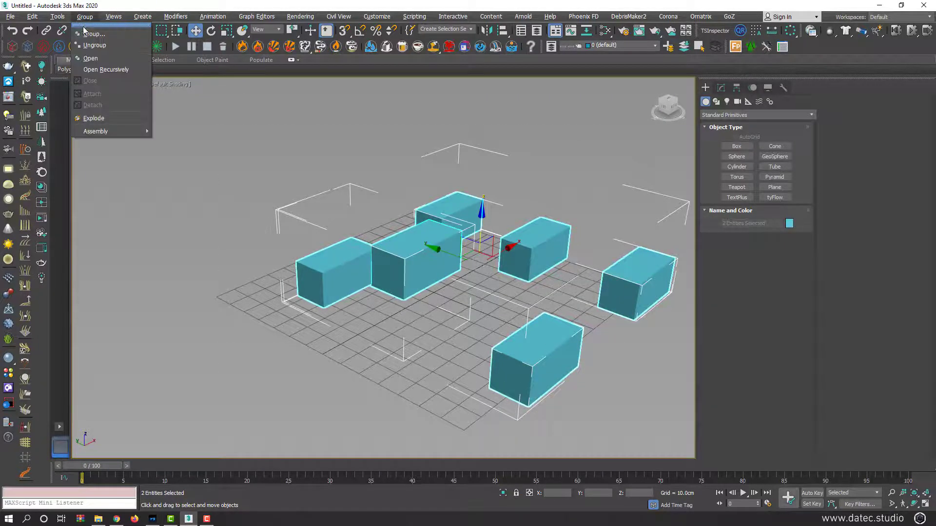
{"action": "left_click", "coordinate": [83, 29]}
{"action": "type", "text": "Le"}
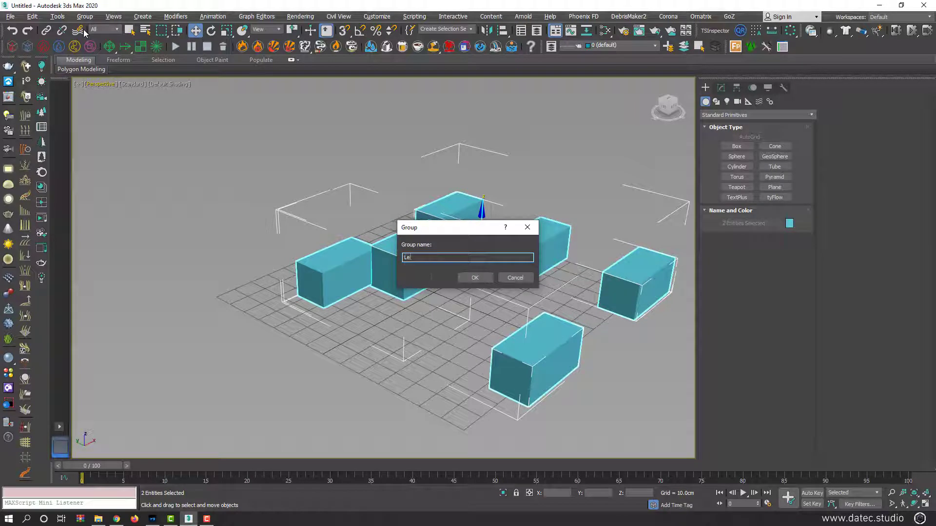
{"action": "type", "text": "vel_04"}
{"action": "key", "text": "Return"}
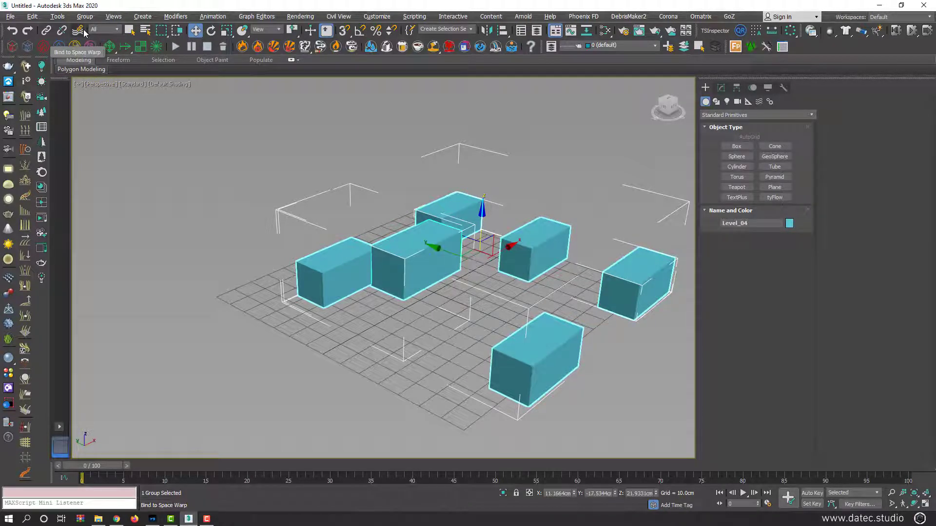
Display the Local Scene Explorer alongside the viewport
{"action": "key", "text": "x"}
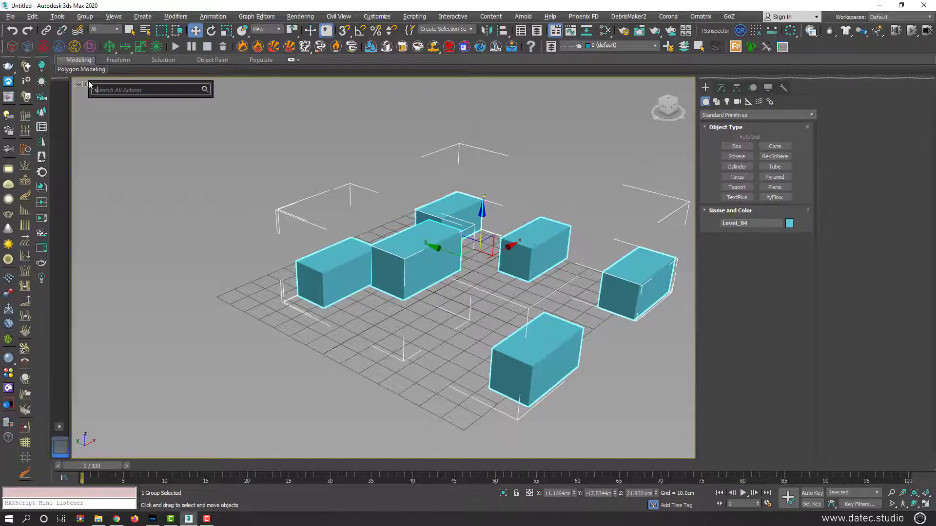
{"action": "key", "text": "Down"}
{"action": "key", "text": "Return"}
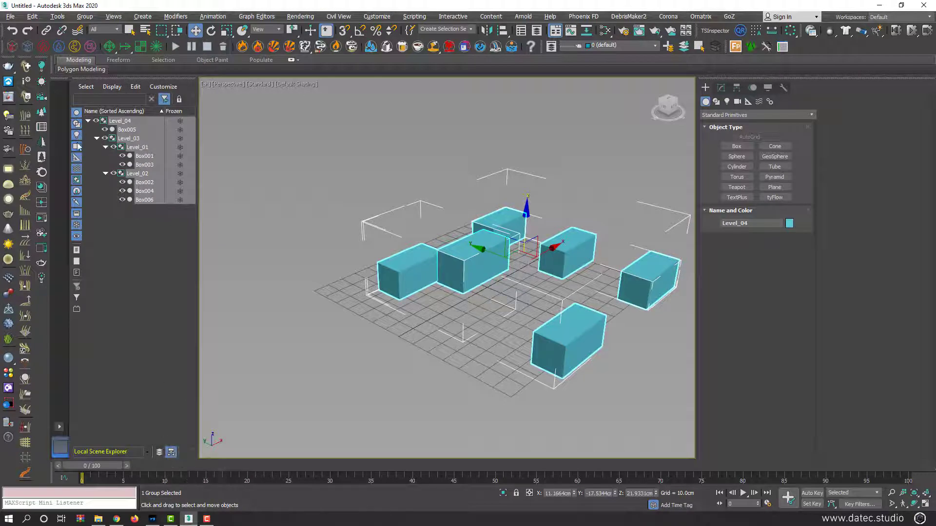
Select Level_02, Level_01 and Level_03 in the scene hierarchy to check how selecting nested groups behaves
{"action": "left_click", "coordinate": [144, 221]}
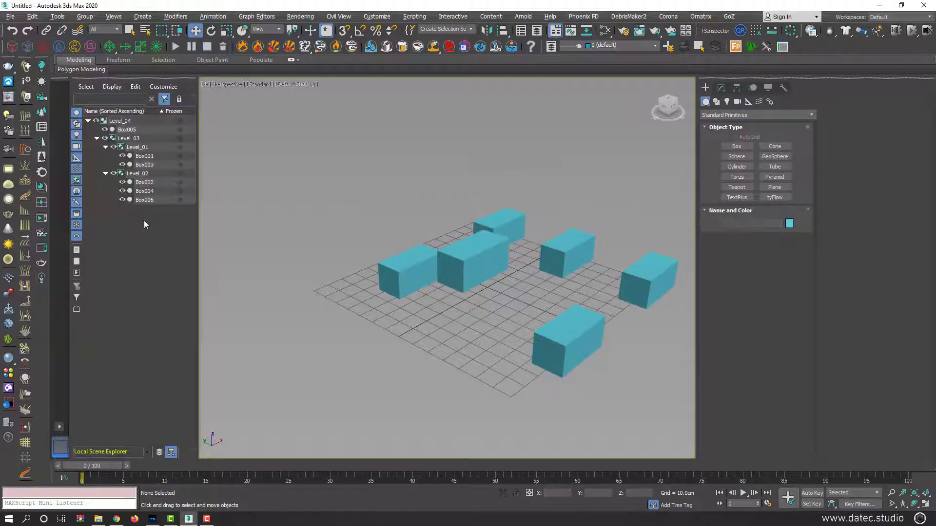
{"action": "left_click", "coordinate": [141, 174]}
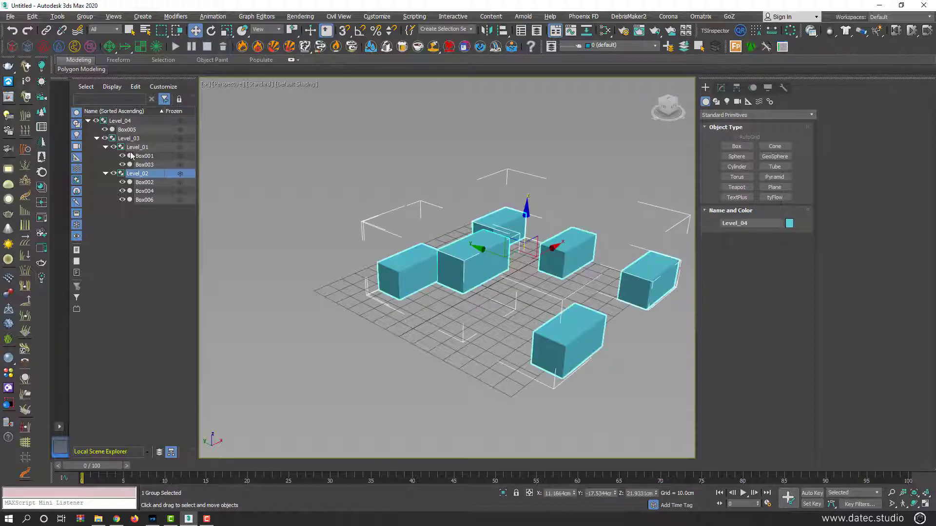
{"action": "left_click", "coordinate": [131, 147]}
{"action": "left_click", "coordinate": [136, 139]}
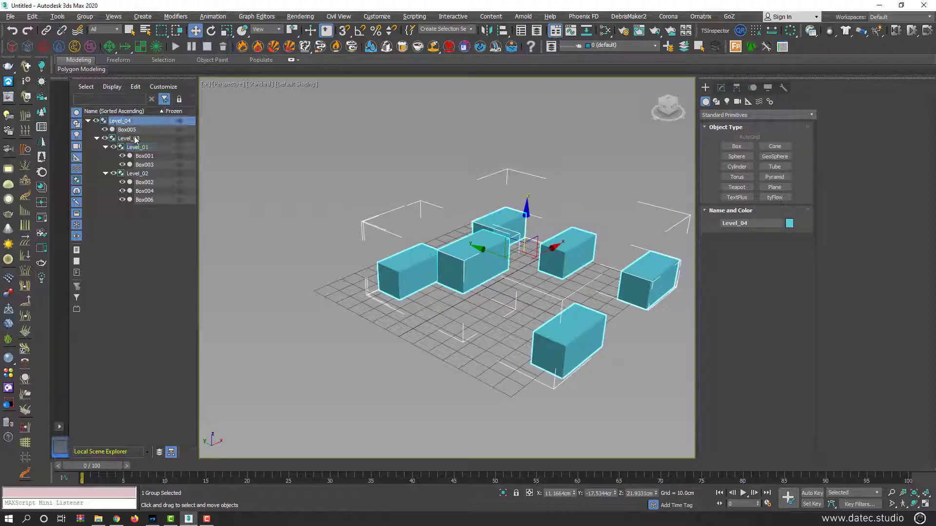
Open the Level_04 group and expand it in the scene hierarchy to show its direct members
{"action": "left_click", "coordinate": [481, 306]}
{"action": "left_click", "coordinate": [474, 254]}
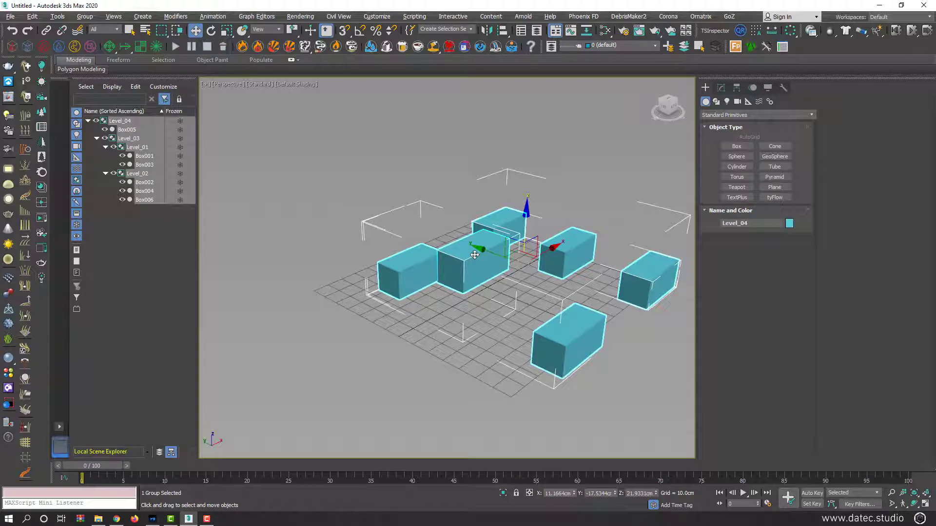
{"action": "left_click", "coordinate": [729, 223]}
{"action": "left_click", "coordinate": [84, 18]}
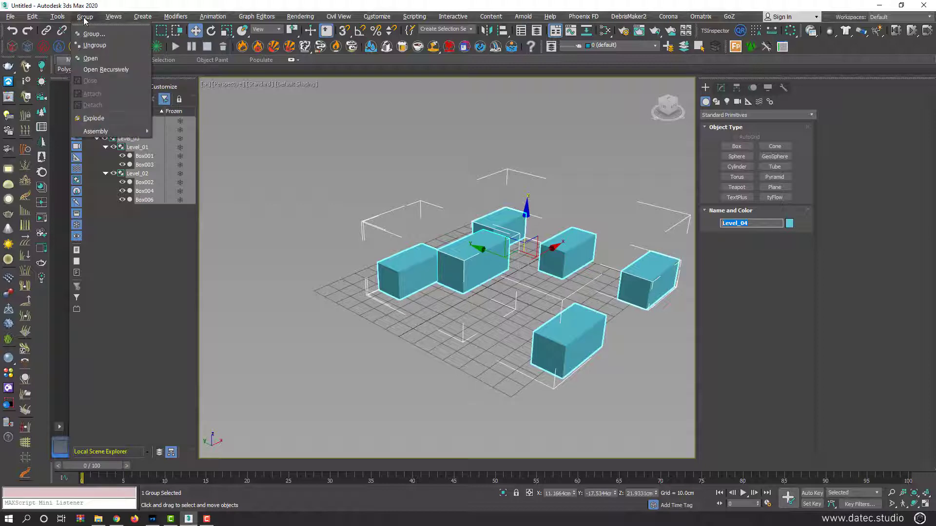
{"action": "left_click", "coordinate": [104, 58]}
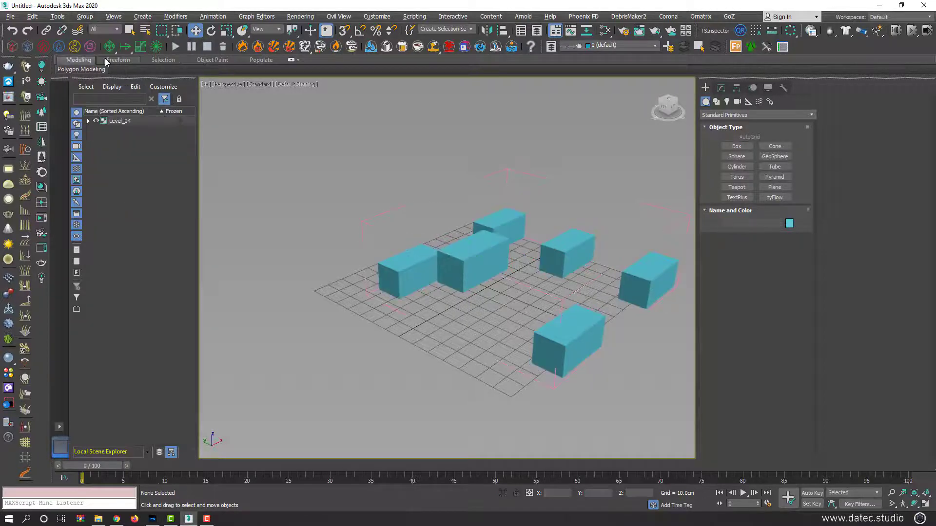
{"action": "left_click", "coordinate": [91, 121]}
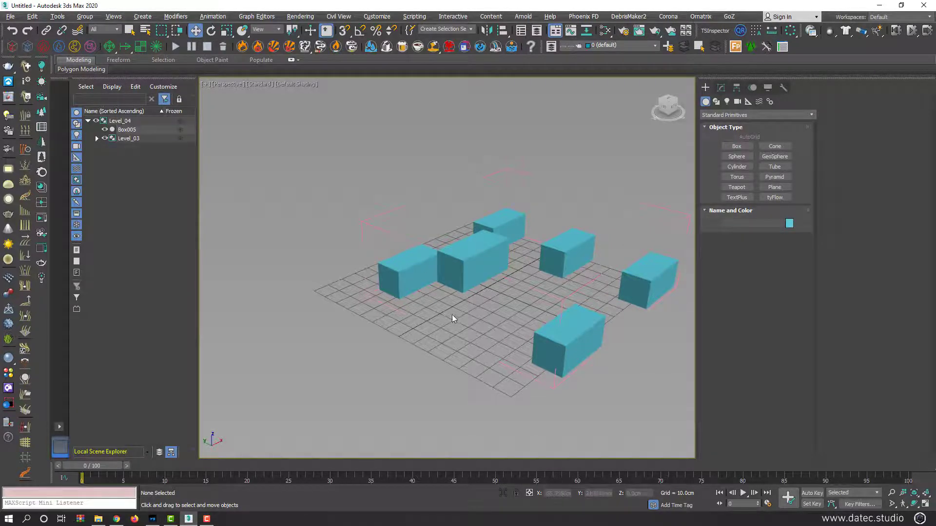
Lower the contents of the opened Level_04 group by about 8 cm and select Box005
{"action": "left_click", "coordinate": [462, 259]}
{"action": "left_click_drag", "start_coordinate": [551, 227], "coordinate": [442, 341]}
{"action": "mouse_move", "coordinate": [463, 287]}
{"action": "left_mouse_down"}
{"action": "mouse_move", "coordinate": [455, 297]}
{"action": "mouse_move", "coordinate": [461, 255]}
{"action": "mouse_move", "coordinate": [463, 288]}
{"action": "left_mouse_up"}
{"action": "left_click_drag", "start_coordinate": [590, 356], "coordinate": [590, 357]}
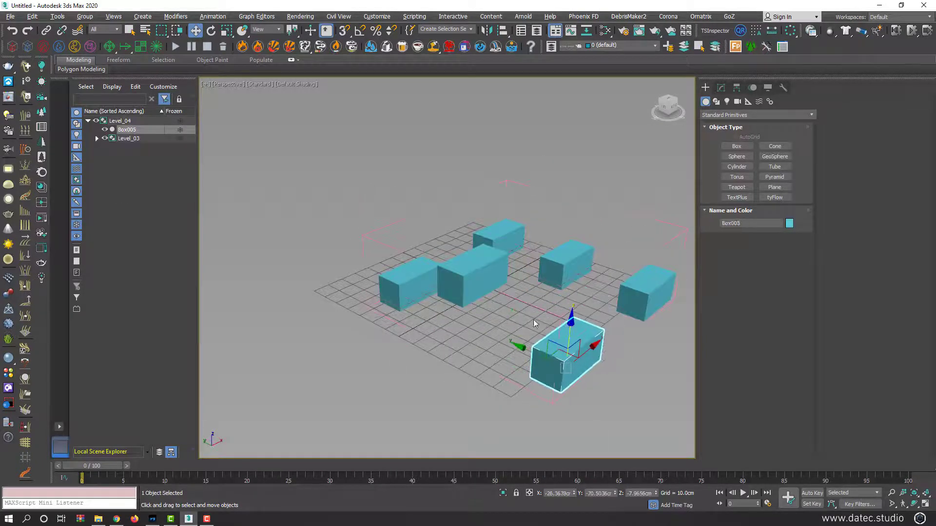
Close the opened Level_04 group
{"action": "left_click", "coordinate": [469, 277]}
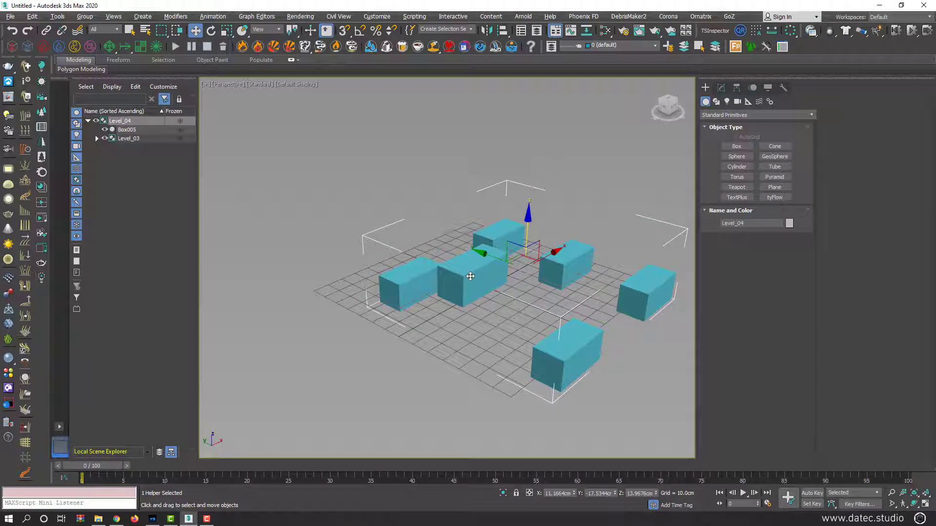
{"action": "left_click", "coordinate": [86, 18]}
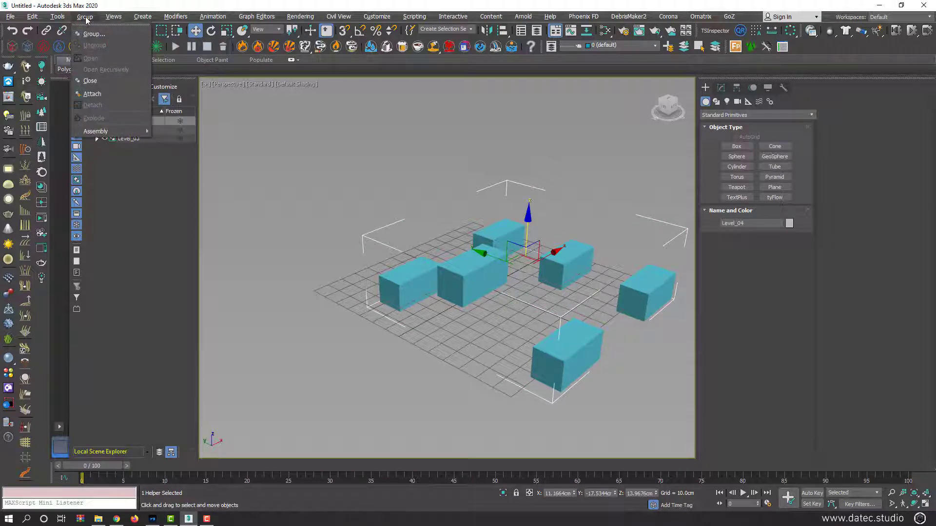
{"action": "left_click", "coordinate": [90, 81]}
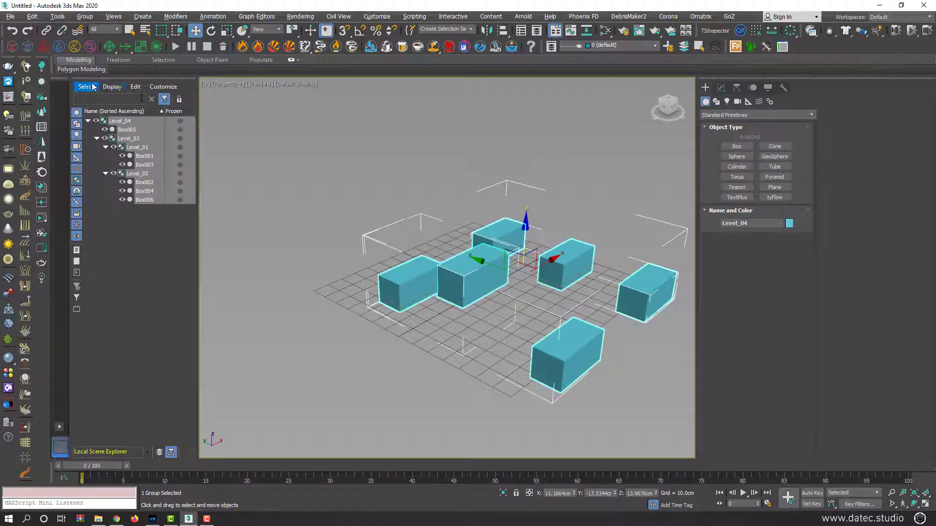
Open the Level_04 group, and open its nested Level_03 group recursively
{"action": "left_click", "coordinate": [85, 17]}
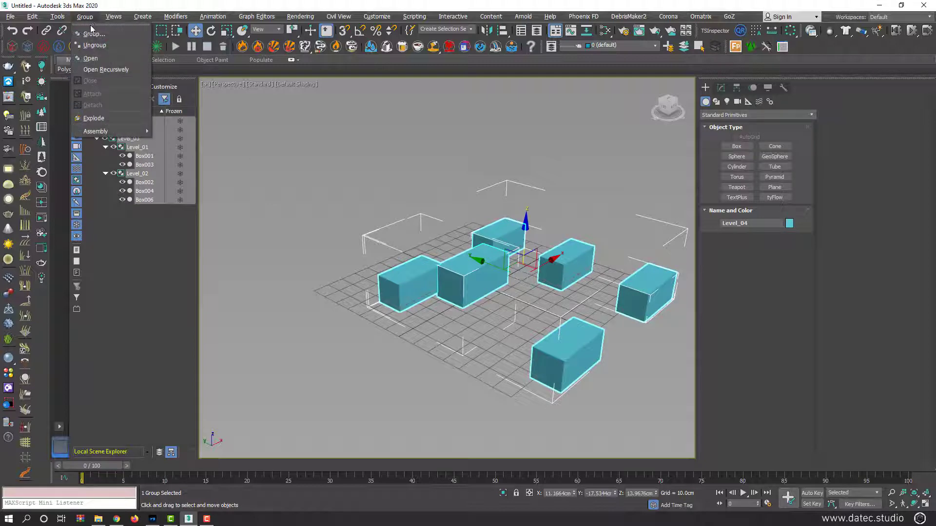
{"action": "left_click", "coordinate": [93, 59]}
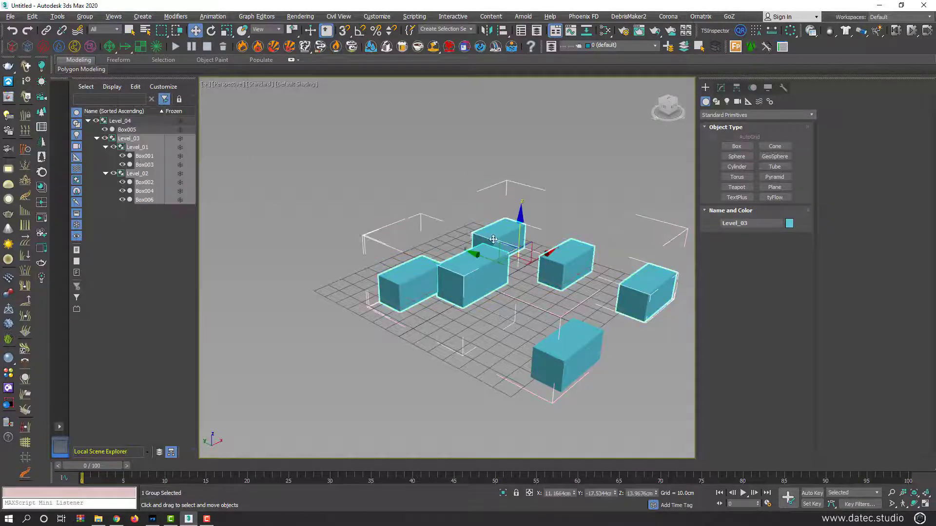
{"action": "left_click", "coordinate": [85, 16]}
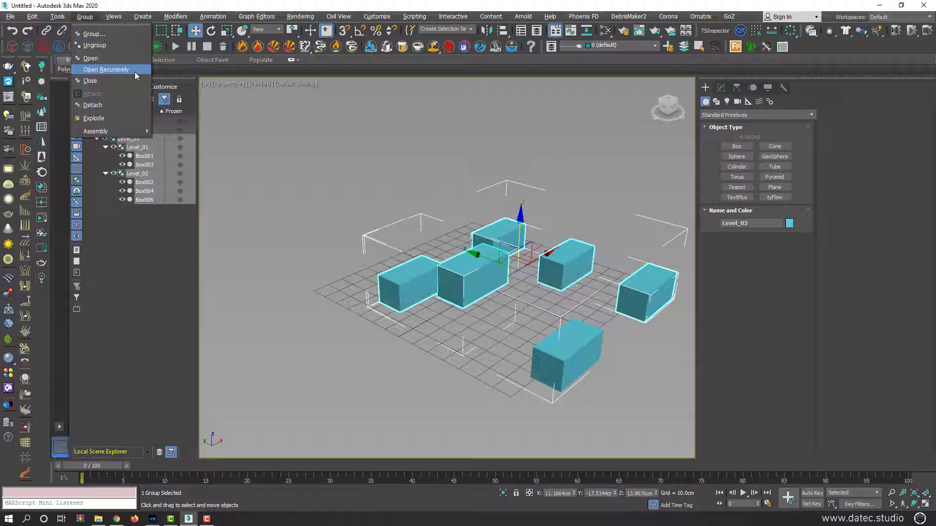
{"action": "left_click", "coordinate": [106, 70]}
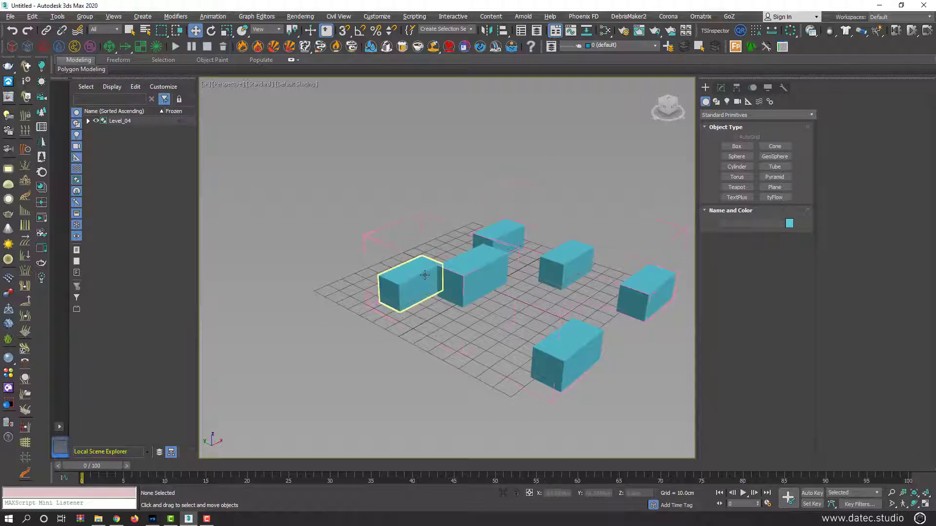
Select Box001, Box002, Box004 and Box006 one after another to check that boxes in the nested groups can be selected individually
{"action": "left_click", "coordinate": [484, 258]}
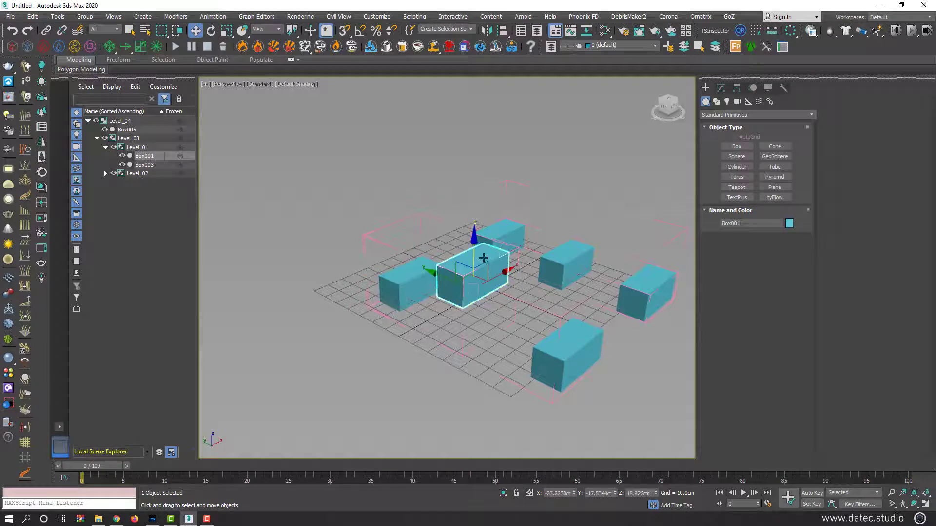
{"action": "left_click", "coordinate": [505, 230]}
{"action": "left_click", "coordinate": [569, 263]}
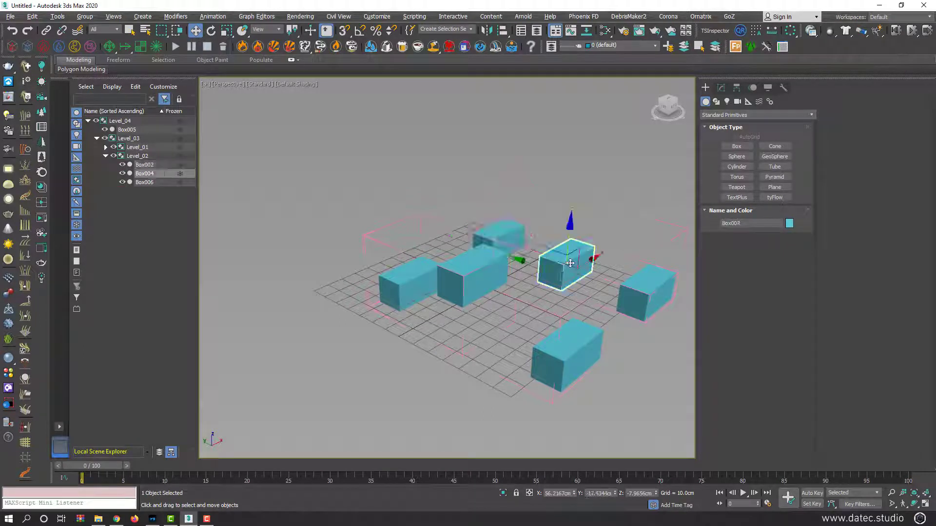
{"action": "left_click", "coordinate": [643, 293]}
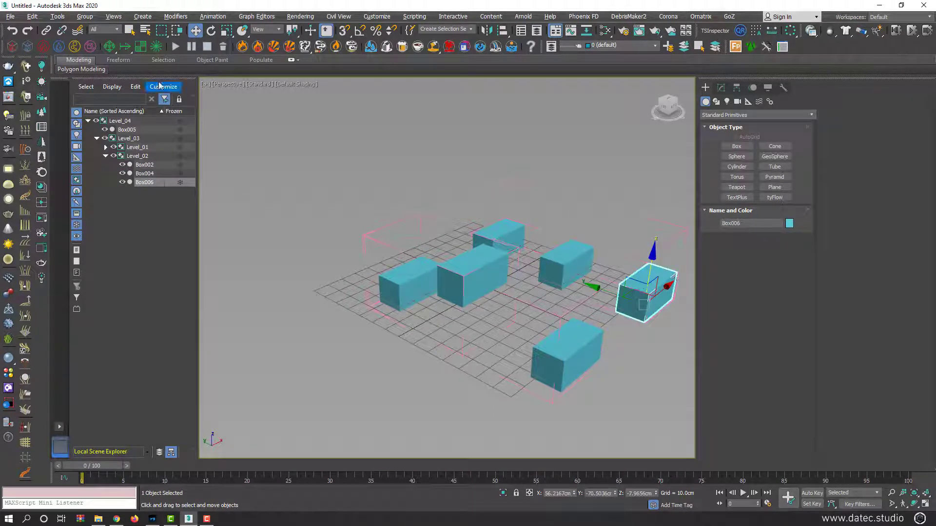
Close the opened groups from the inside out: Level_02, Level_03 and Level_04
{"action": "left_click", "coordinate": [86, 17]}
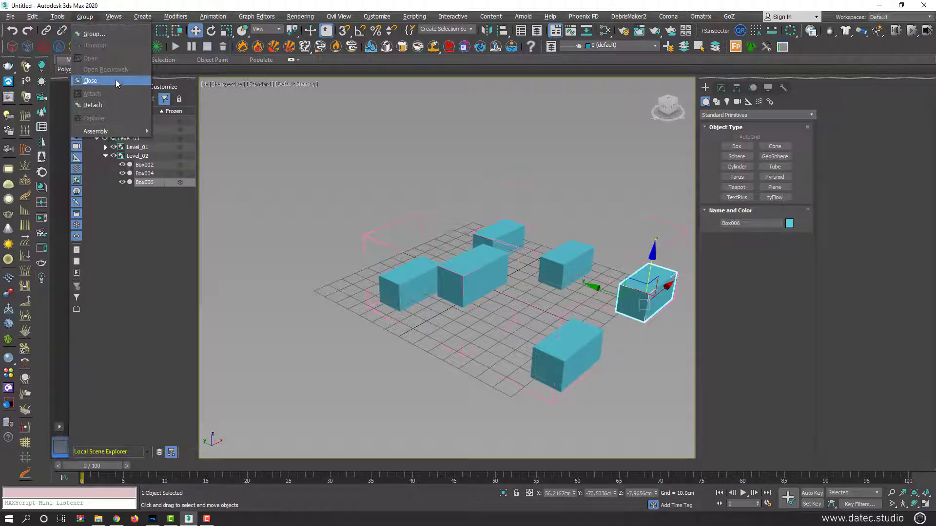
{"action": "left_click", "coordinate": [112, 80]}
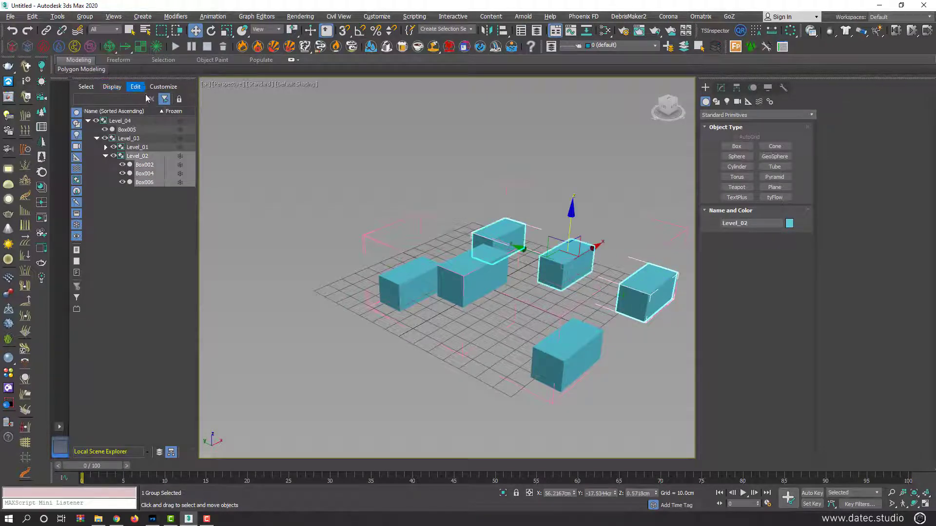
{"action": "left_click", "coordinate": [85, 17]}
{"action": "left_click", "coordinate": [103, 80]}
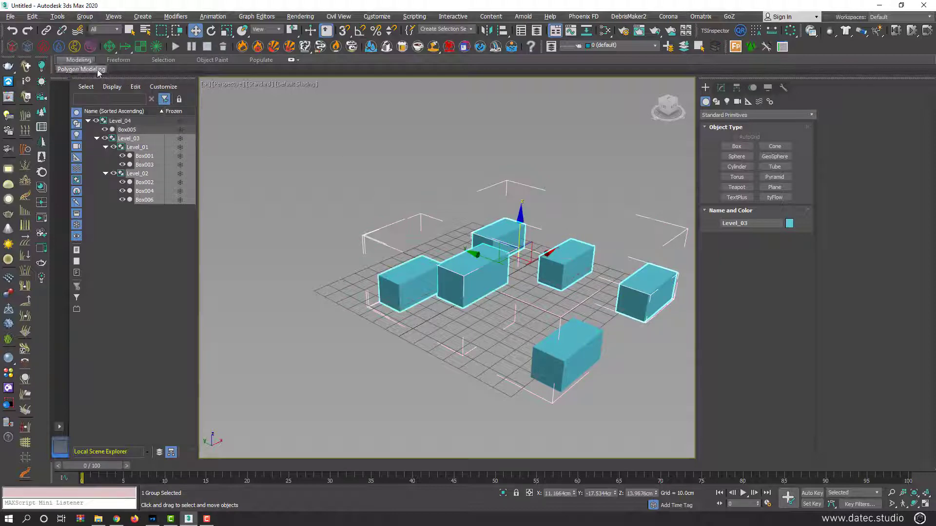
{"action": "left_click", "coordinate": [85, 17]}
{"action": "left_click", "coordinate": [97, 79]}
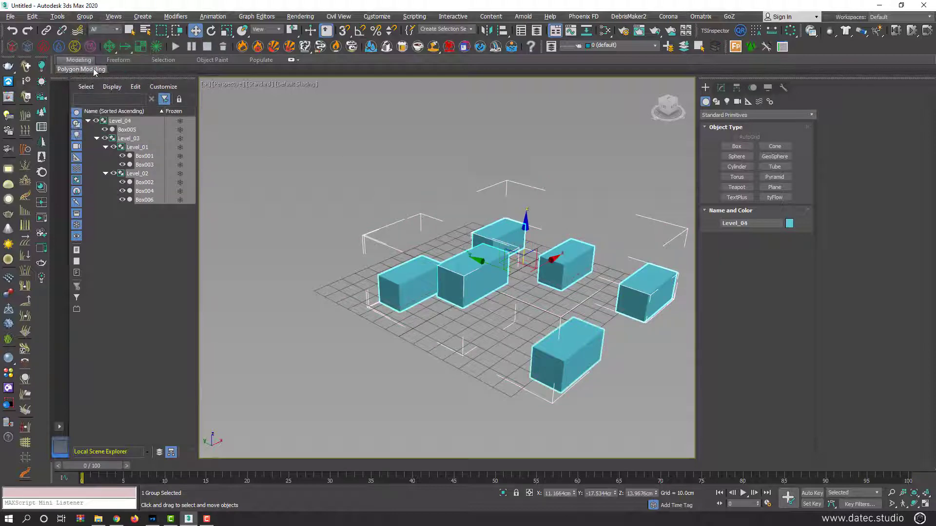
Reselect the Level_04 group and open only its first level
{"action": "left_click", "coordinate": [85, 17]}
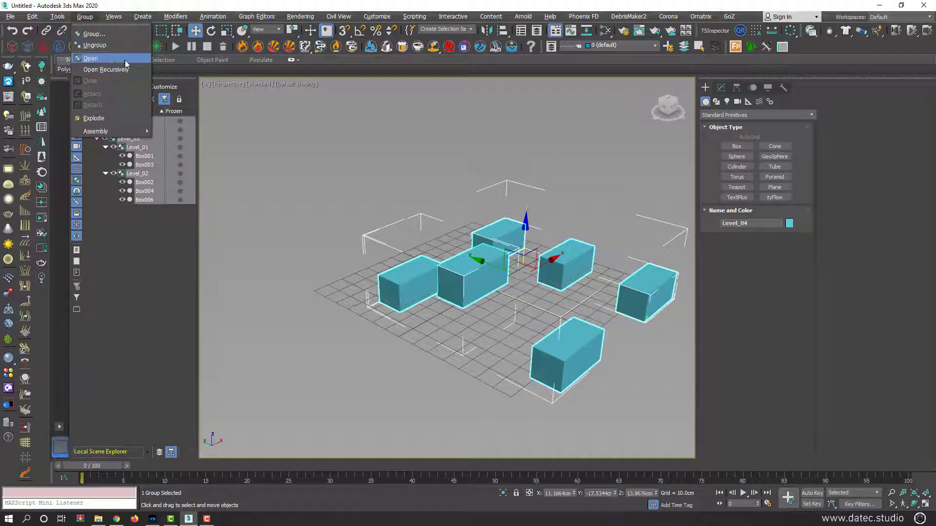
{"action": "left_click", "coordinate": [133, 118]}
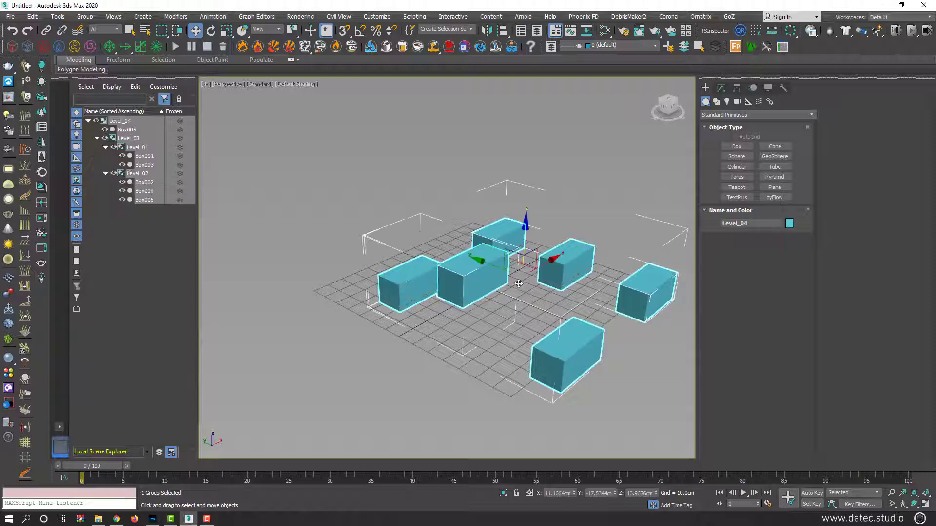
{"action": "left_click", "coordinate": [423, 201]}
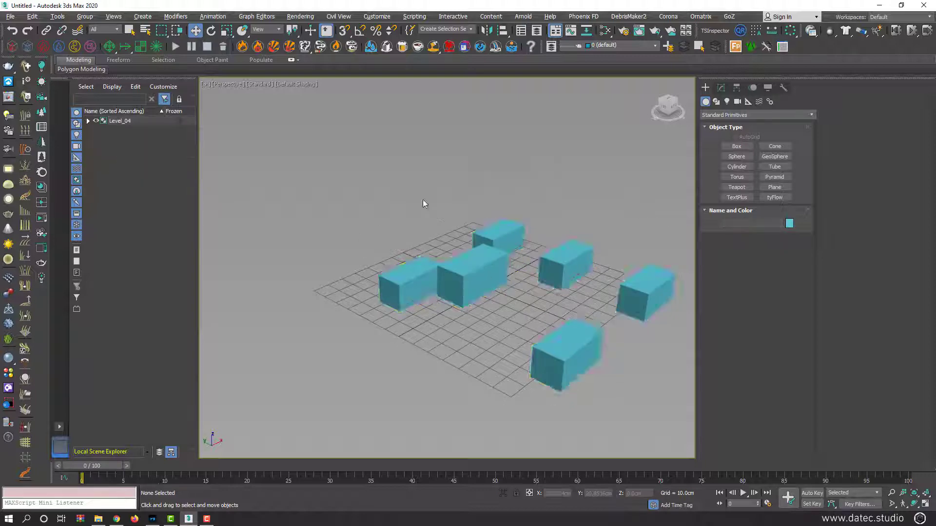
{"action": "left_click", "coordinate": [479, 268]}
{"action": "left_click", "coordinate": [85, 16]}
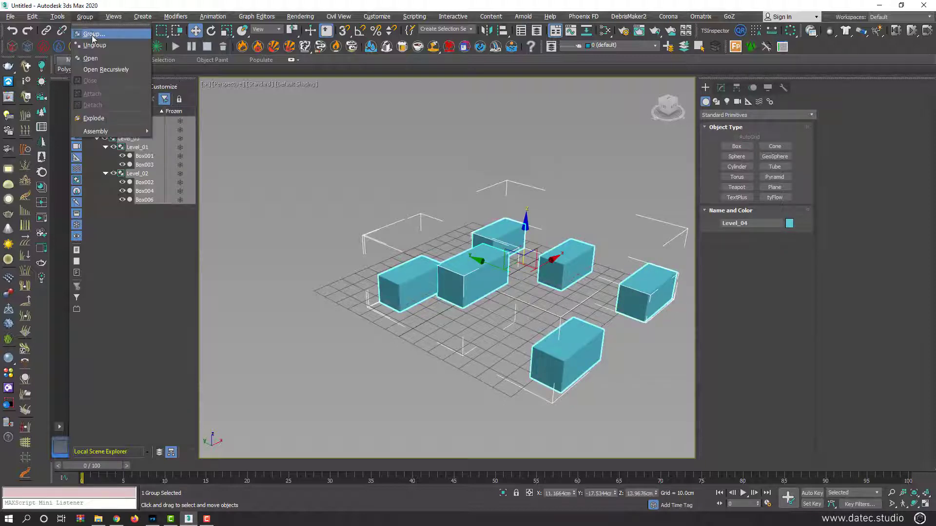
{"action": "left_click", "coordinate": [95, 61]}
{"action": "left_click", "coordinate": [501, 252]}
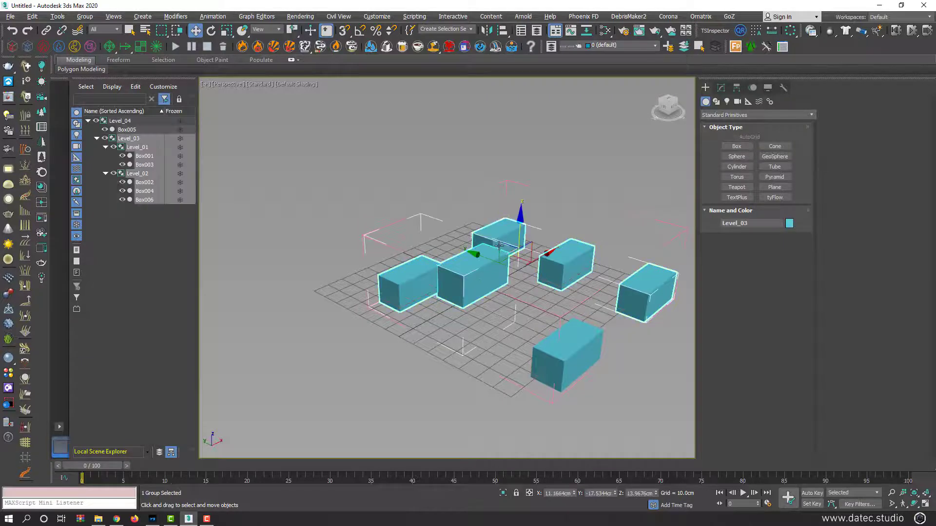
Close the opened Level_04 group from its selected Level_03 member
{"action": "left_click", "coordinate": [85, 16]}
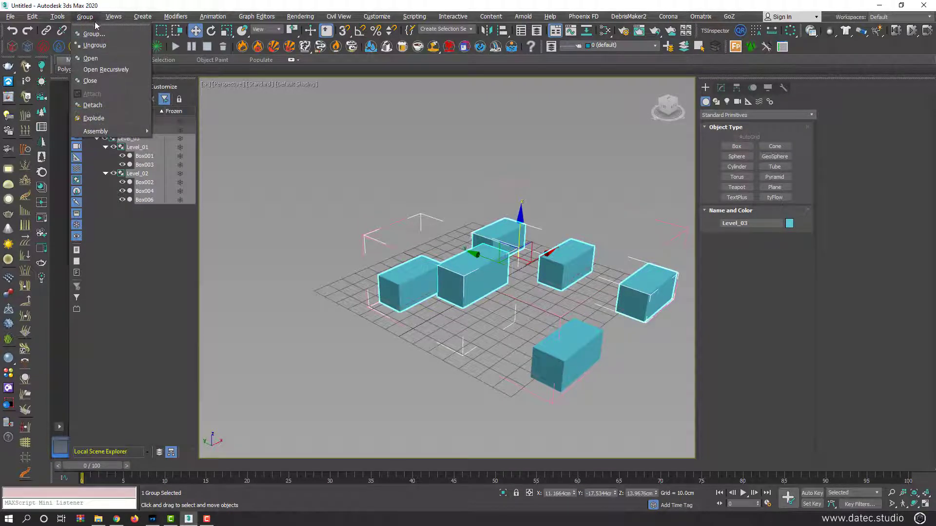
{"action": "left_click", "coordinate": [589, 335]}
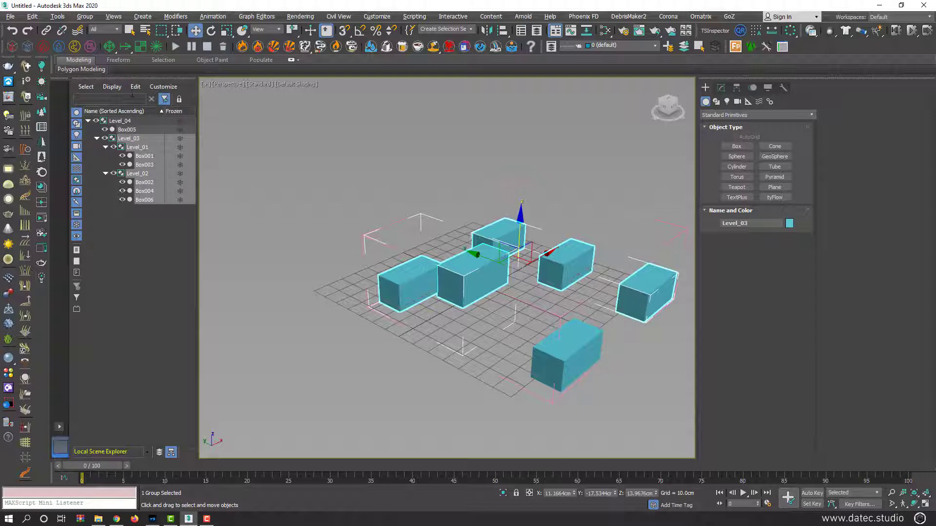
{"action": "left_click", "coordinate": [85, 16]}
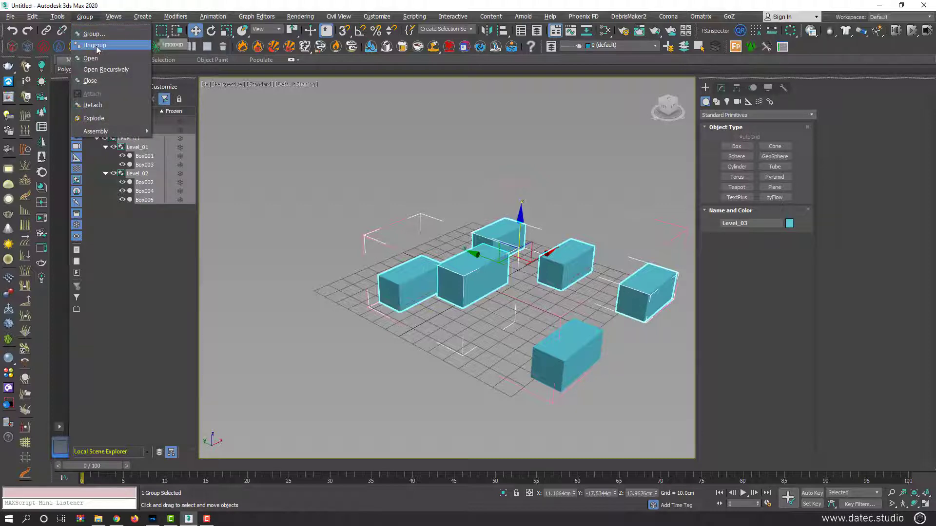
{"action": "left_click", "coordinate": [91, 81]}
Delete the Level_04 group with all its nested groups and boxes from the scene
{"action": "left_click", "coordinate": [85, 16]}
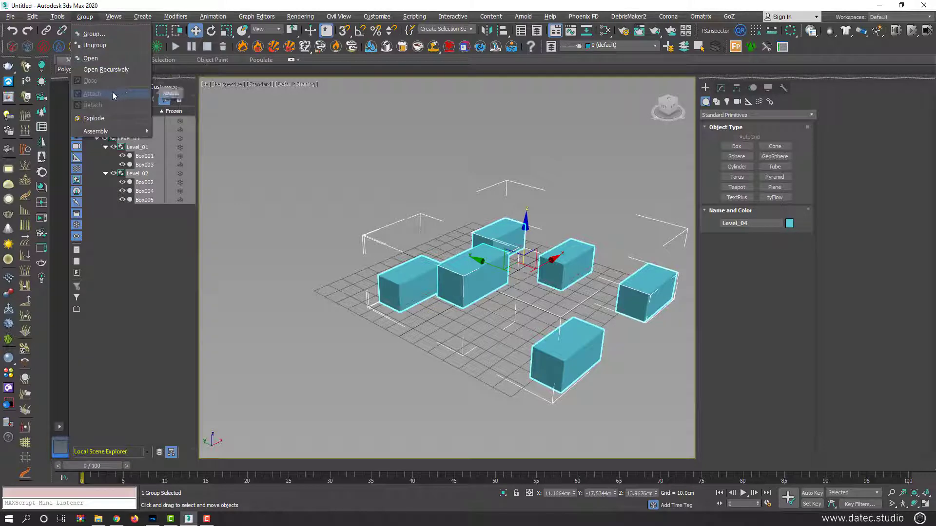
{"action": "left_click", "coordinate": [538, 384]}
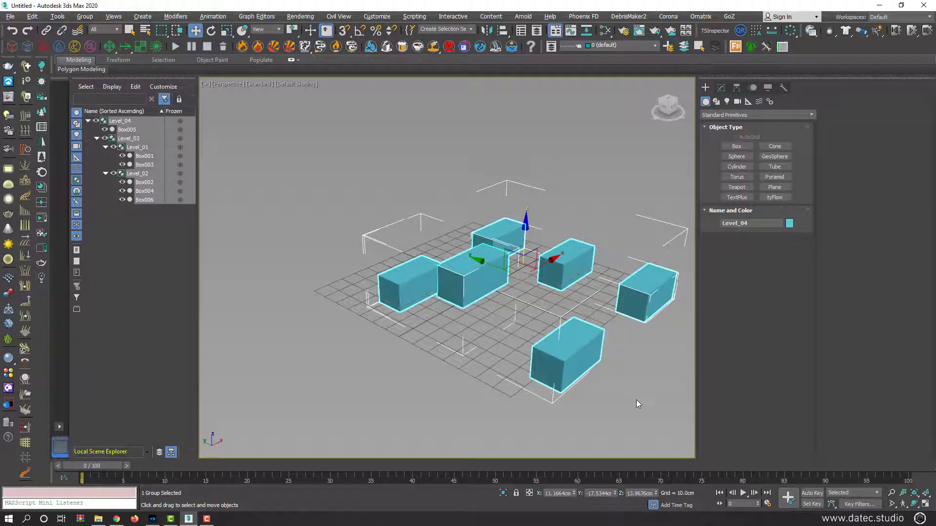
{"action": "key", "text": "Delete"}
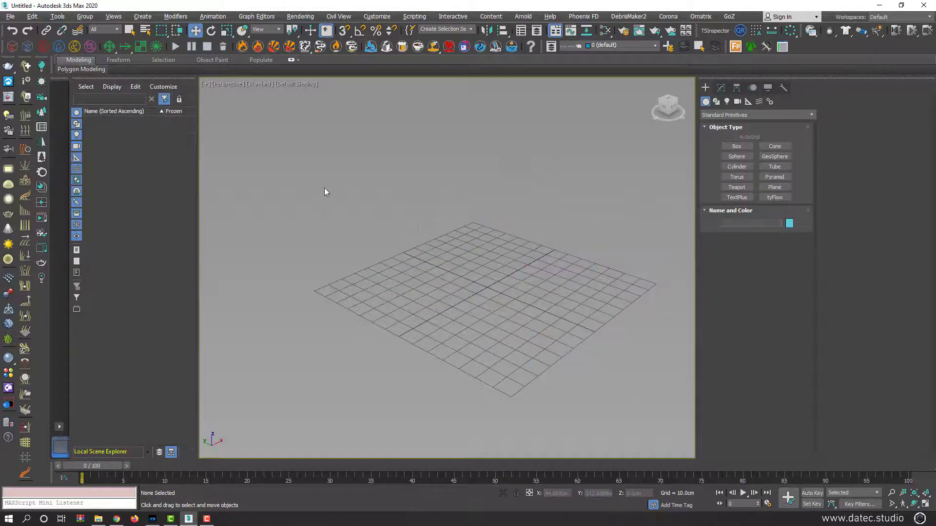
Create a box with a base of about 35 by 37 cm at the grid's left corner
{"action": "left_click", "coordinate": [736, 146]}
{"action": "left_click_drag", "start_coordinate": [371, 260], "coordinate": [363, 298]}
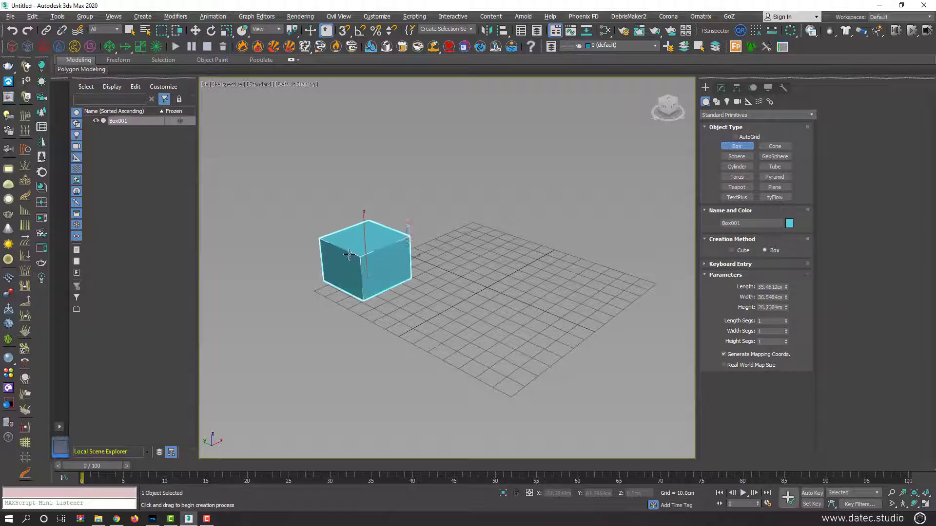
{"action": "left_click", "coordinate": [404, 264]}
Clone the box along the X axis into two copies spaced about 71 cm apart
{"action": "key", "text": "w"}
{"action": "left_click_drag", "start_coordinate": [404, 265], "coordinate": [490, 235], "text": "shift"}
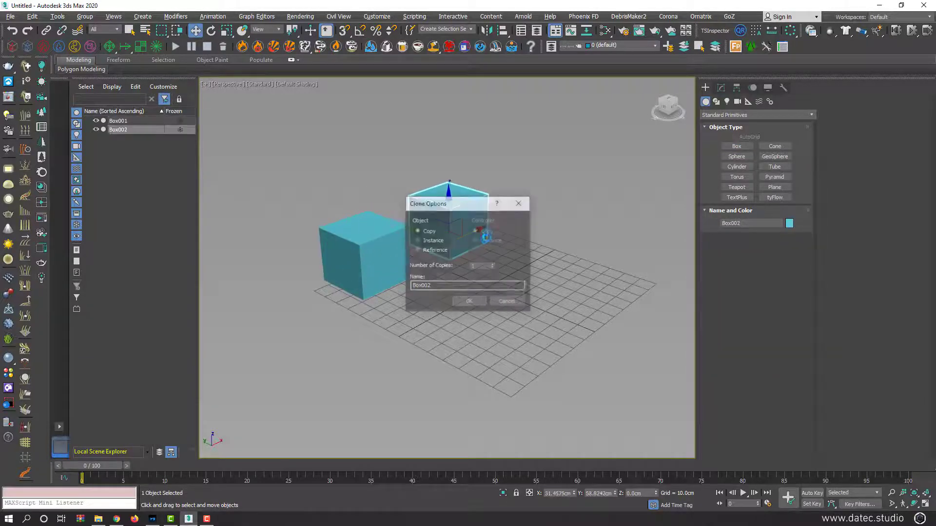
{"action": "left_click", "coordinate": [469, 302]}
Group Box001 on its own under the name Group001
{"action": "left_click", "coordinate": [378, 263]}
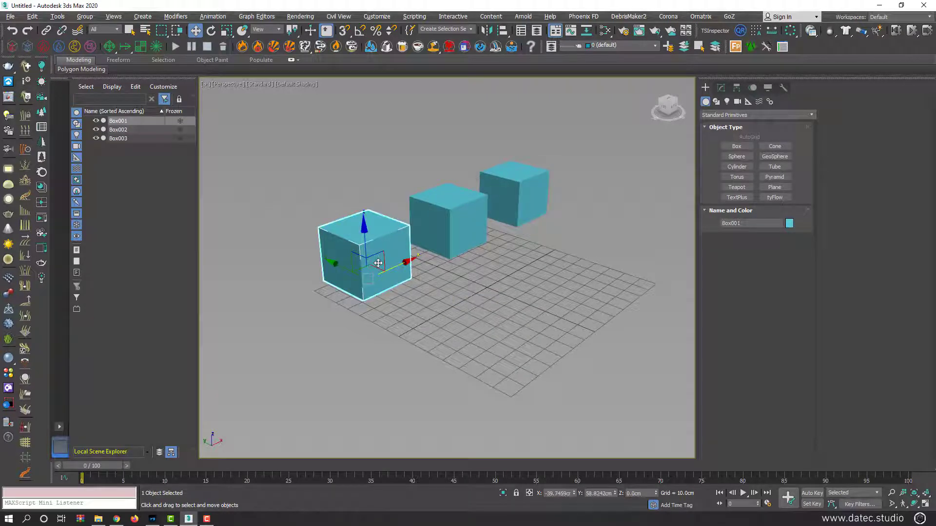
{"action": "left_click", "coordinate": [86, 16]}
{"action": "left_click", "coordinate": [91, 34]}
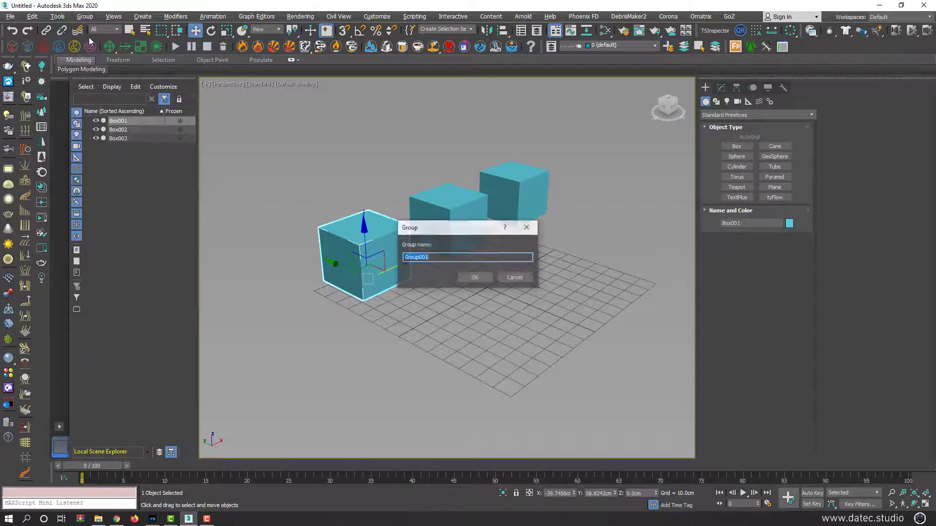
{"action": "left_click", "coordinate": [475, 278]}
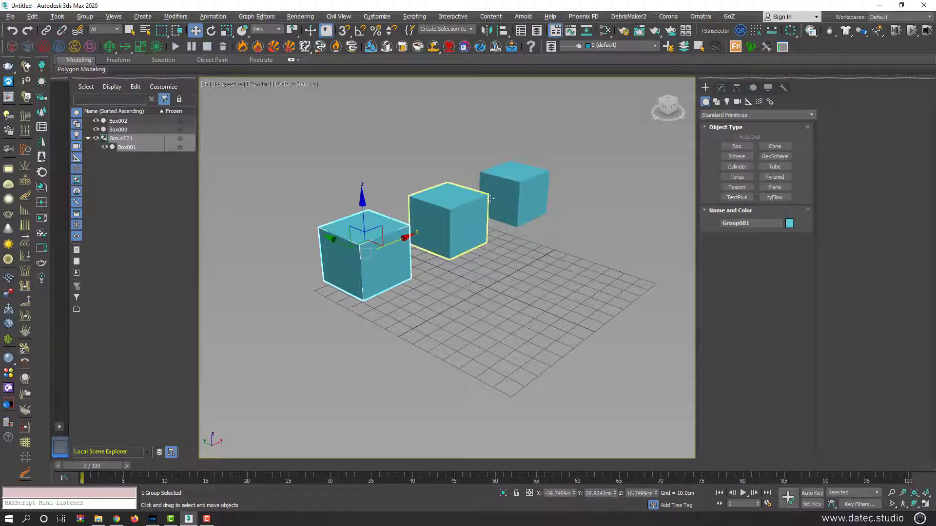
Attach Box002 to Group001
{"action": "left_click", "coordinate": [84, 17]}
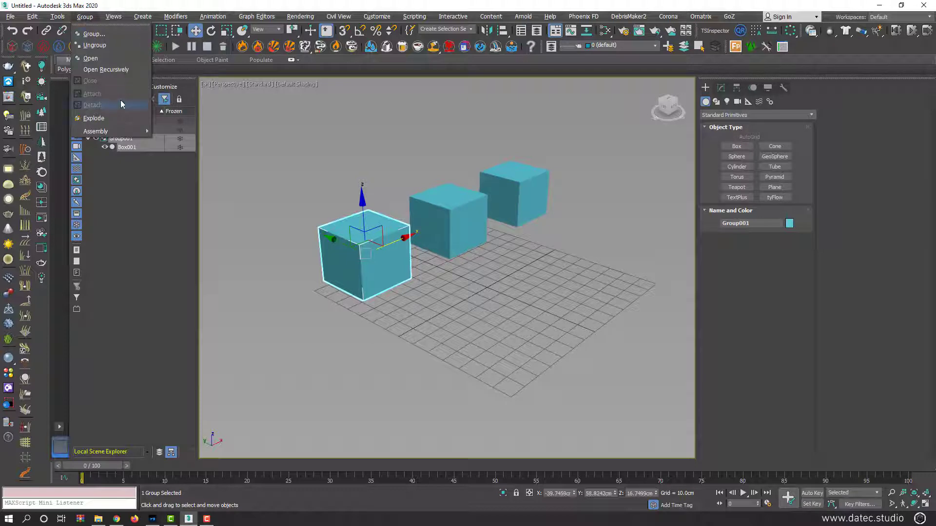
{"action": "left_click", "coordinate": [468, 232]}
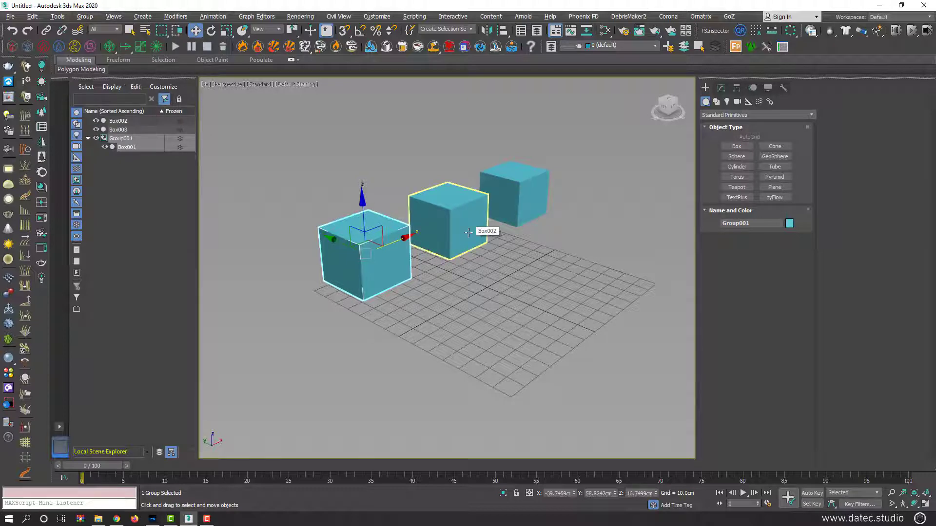
{"action": "left_click", "coordinate": [470, 232]}
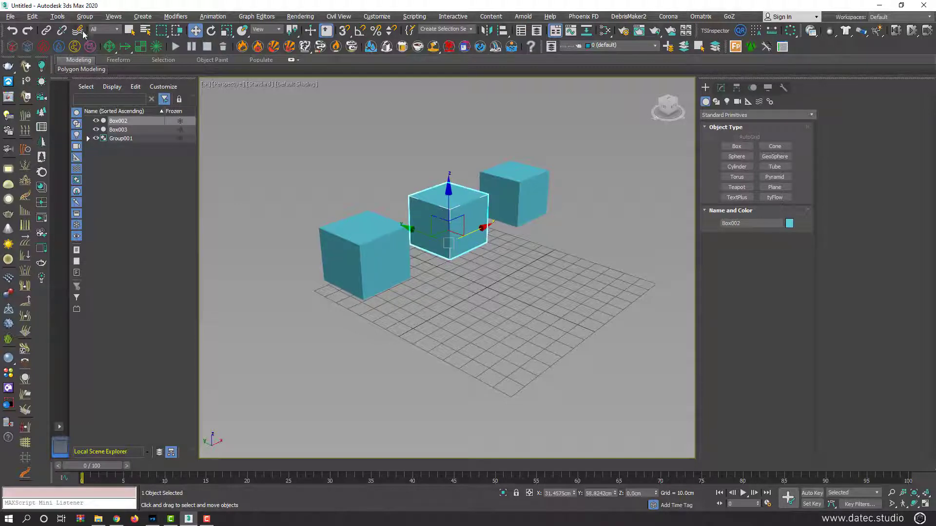
{"action": "left_click", "coordinate": [84, 17]}
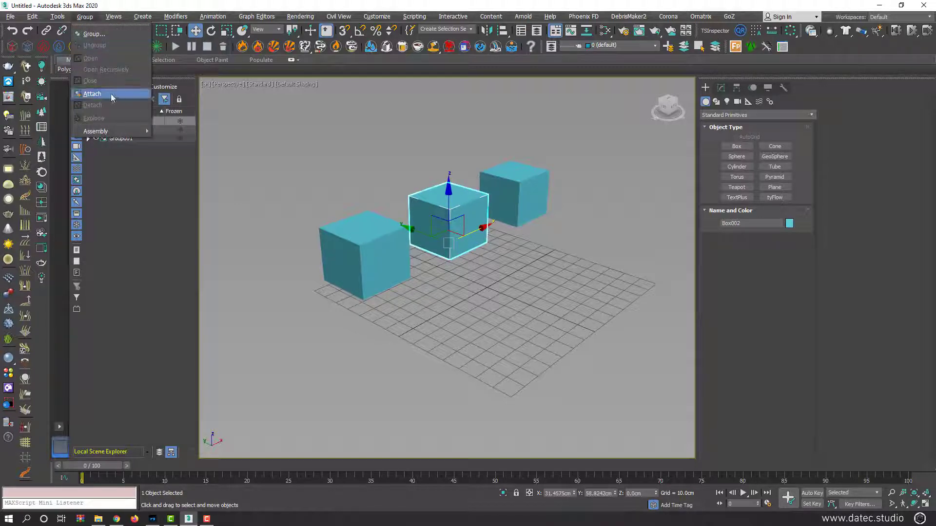
{"action": "left_click", "coordinate": [104, 94]}
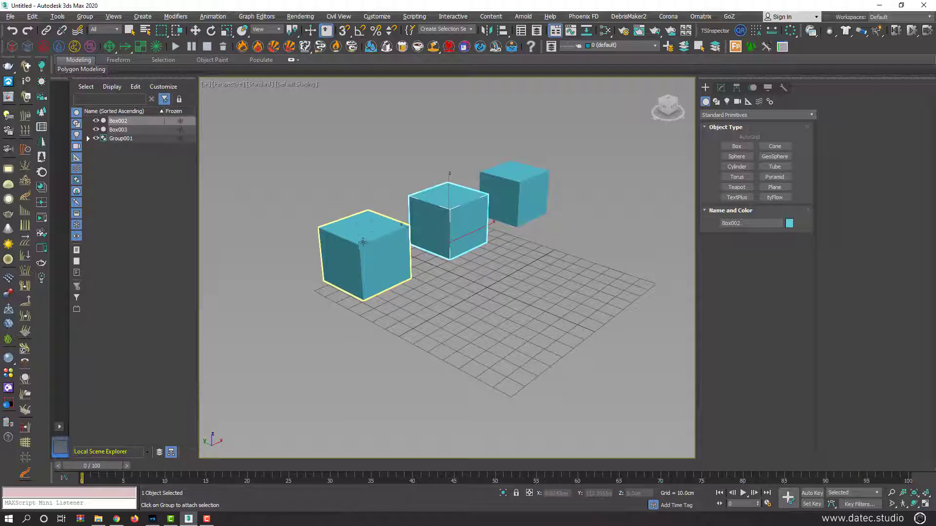
{"action": "left_click", "coordinate": [413, 238]}
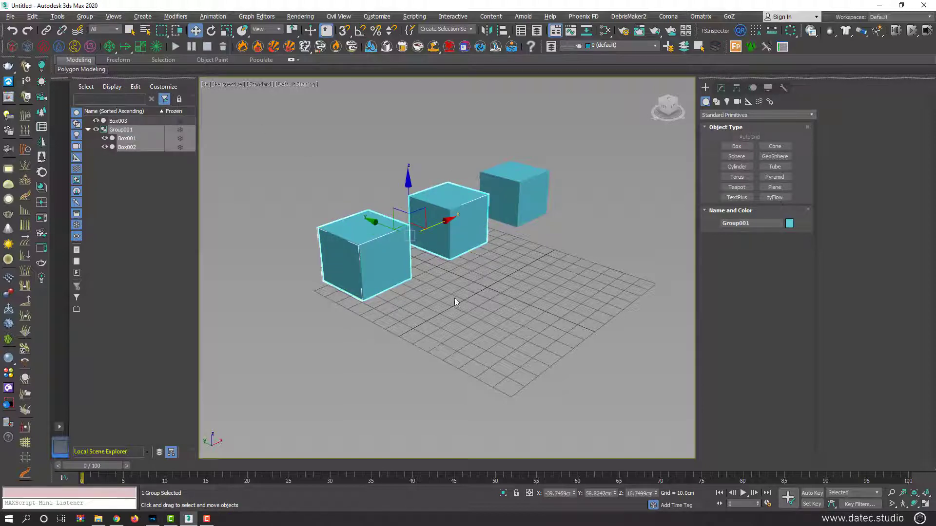
Attach Box003 to Group001
{"action": "mouse_move", "coordinate": [407, 195]}
{"action": "left_mouse_down"}
{"action": "mouse_move", "coordinate": [405, 82]}
{"action": "mouse_move", "coordinate": [391, 210]}
{"action": "mouse_move", "coordinate": [391, 197]}
{"action": "left_mouse_up"}
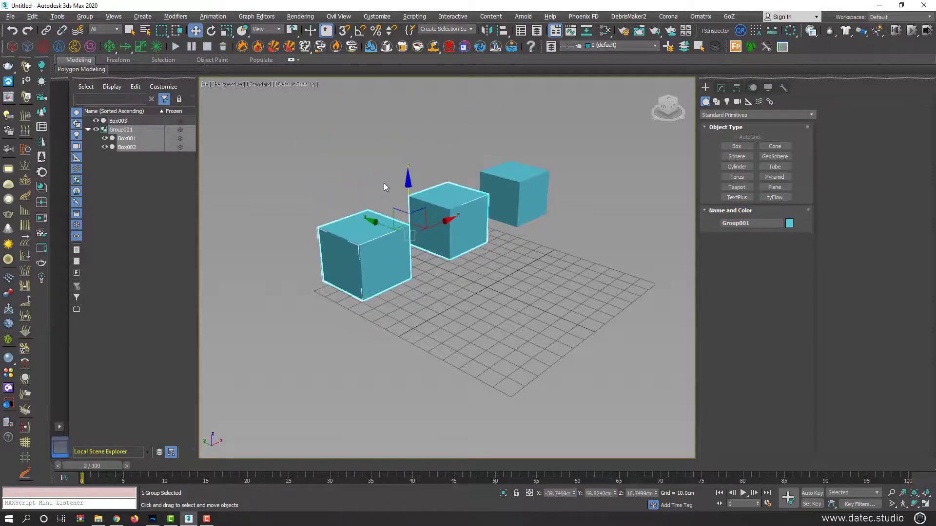
{"action": "left_click", "coordinate": [532, 196]}
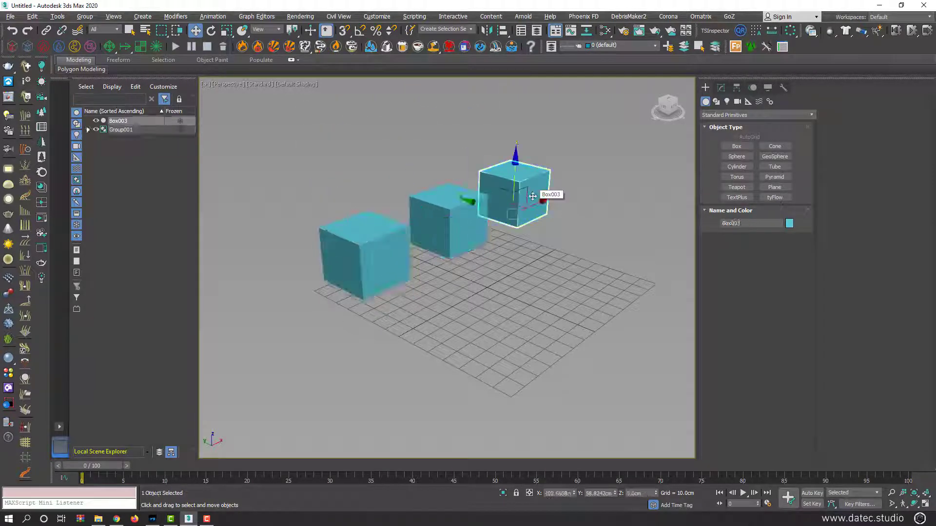
{"action": "left_click", "coordinate": [85, 16]}
{"action": "left_click", "coordinate": [104, 94]}
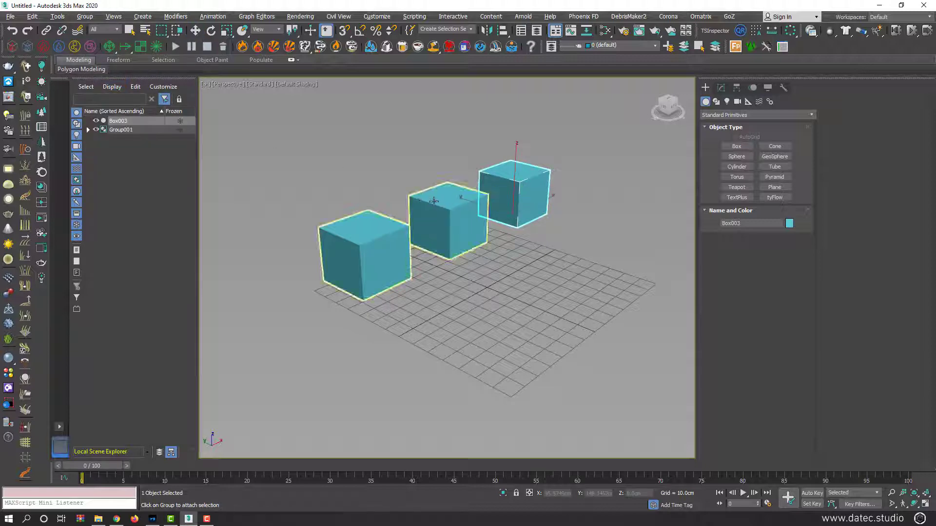
{"action": "left_click", "coordinate": [450, 203]}
{"action": "left_click", "coordinate": [489, 252]}
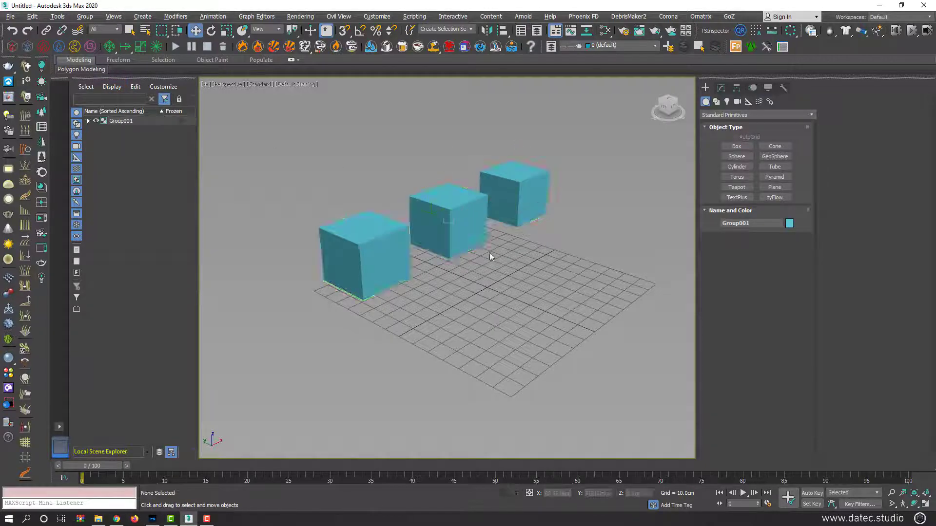
Open Group001 and detach the middle box, Box002, from it
{"action": "left_click", "coordinate": [460, 219]}
{"action": "left_click_drag", "start_coordinate": [448, 188], "coordinate": [440, 218]}
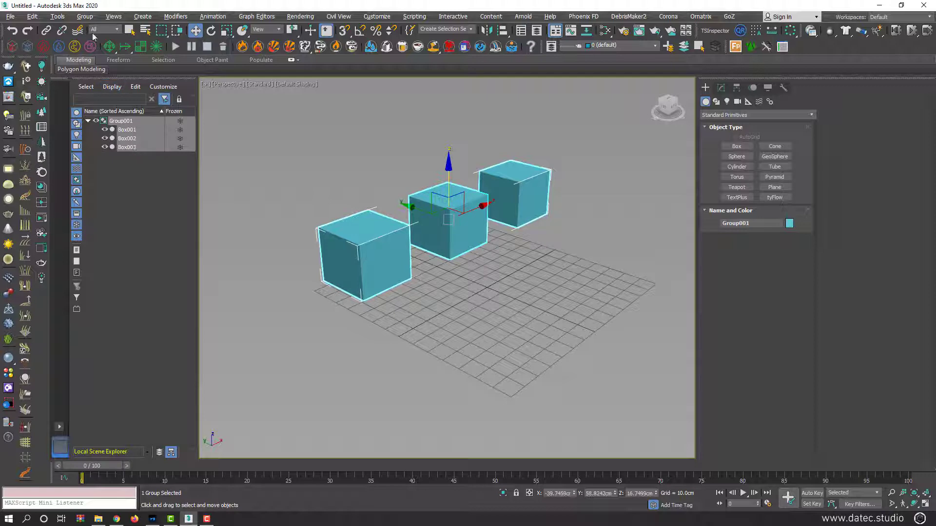
{"action": "left_click", "coordinate": [84, 18]}
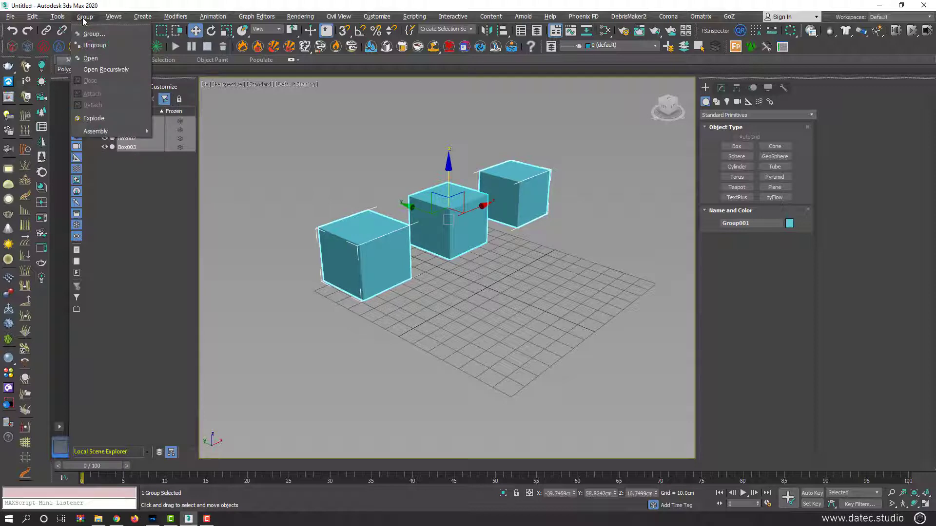
{"action": "left_click", "coordinate": [111, 58]}
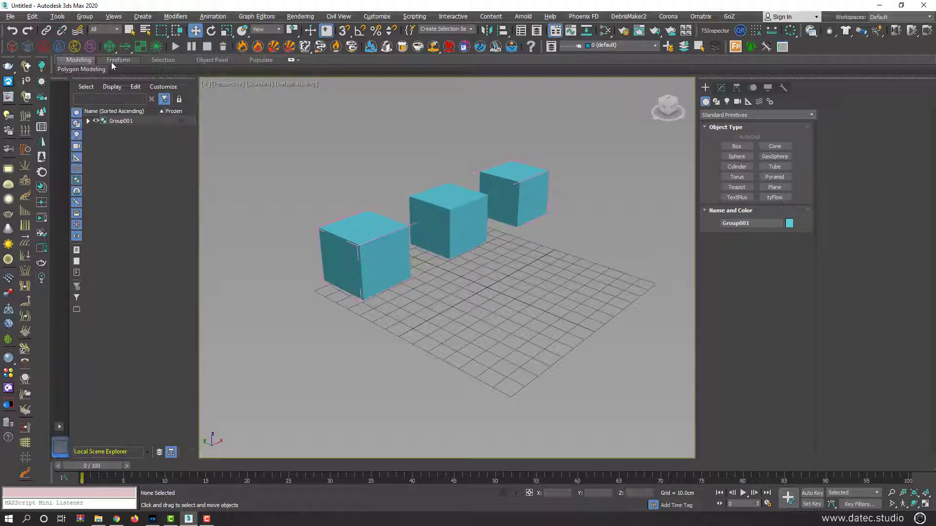
{"action": "left_click", "coordinate": [450, 212]}
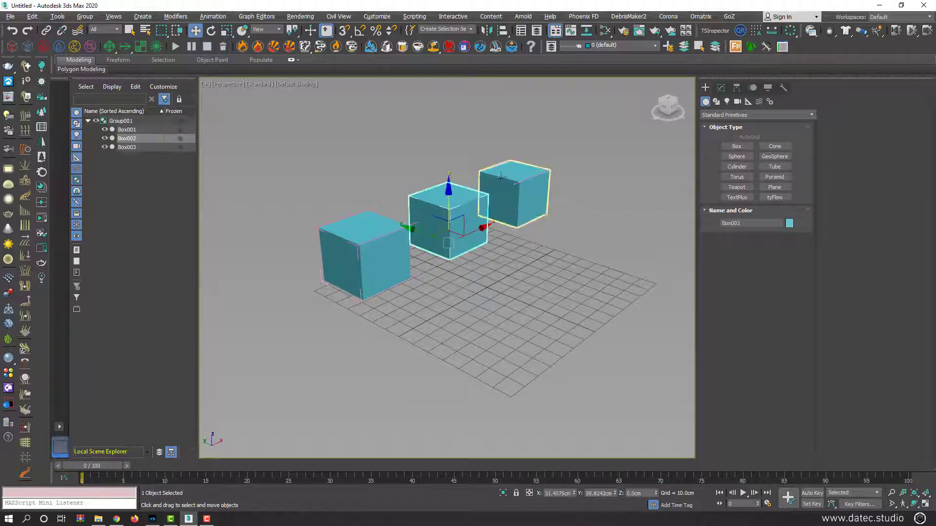
{"action": "left_click", "coordinate": [85, 17]}
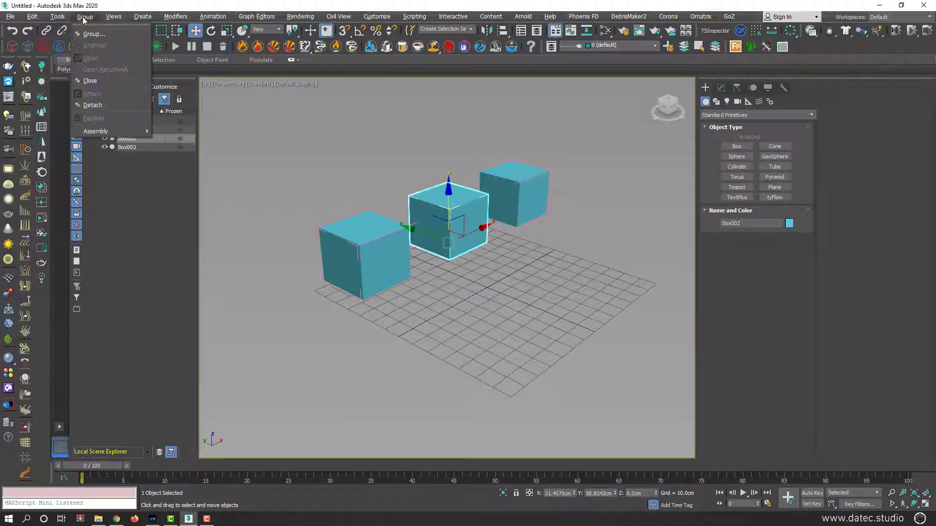
{"action": "left_click", "coordinate": [93, 105]}
Close Group001 with Box001 and Box003 inside it
{"action": "left_click", "coordinate": [386, 245]}
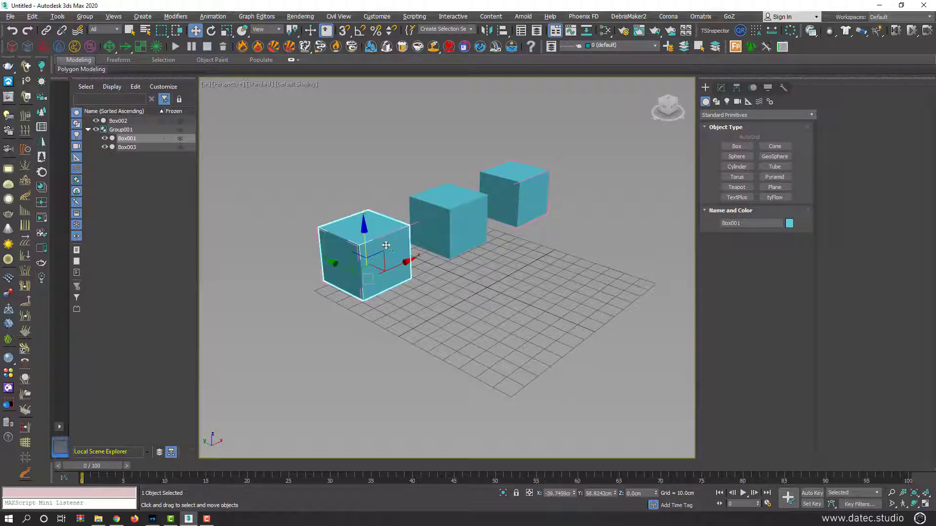
{"action": "left_click", "coordinate": [85, 17]}
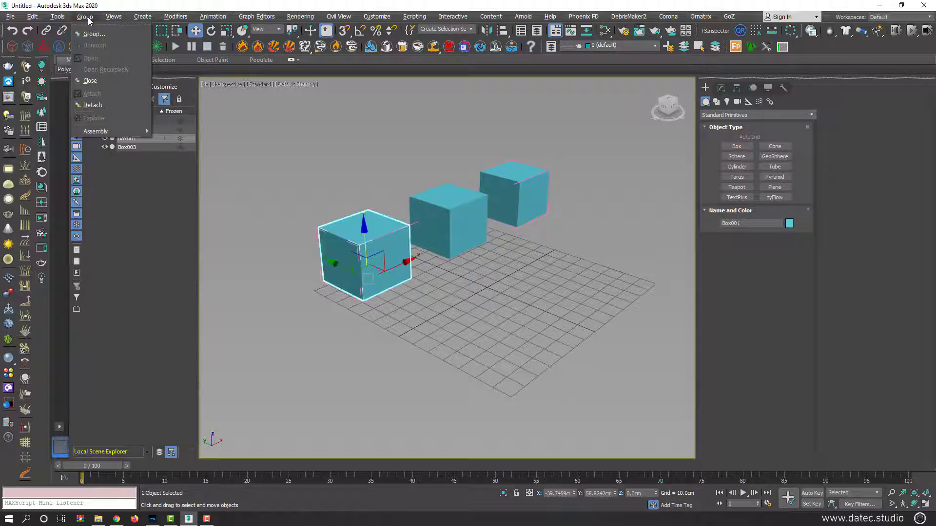
{"action": "left_click", "coordinate": [101, 82]}
Move Group001 about 111 cm in the negative Y direction, away from Box002
{"action": "left_click", "coordinate": [543, 343]}
{"action": "left_click", "coordinate": [365, 253]}
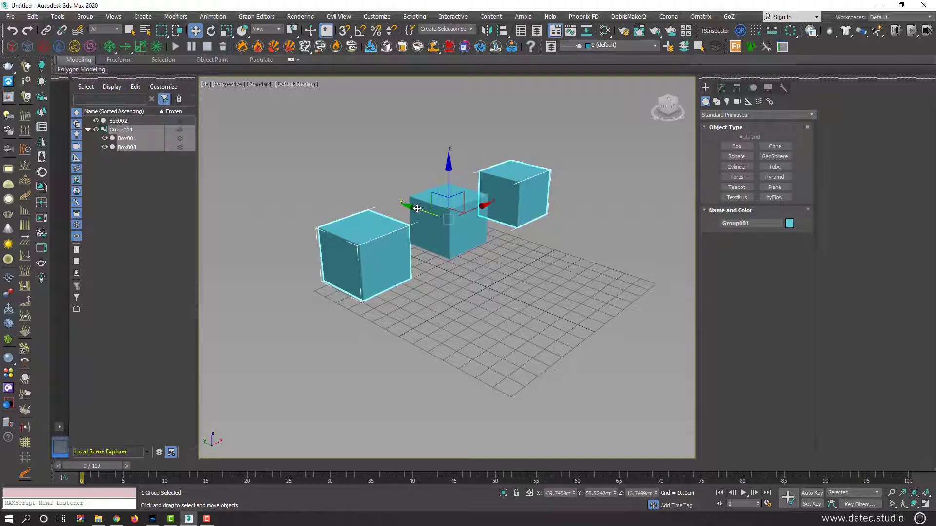
{"action": "left_click_drag", "start_coordinate": [416, 208], "coordinate": [556, 259]}
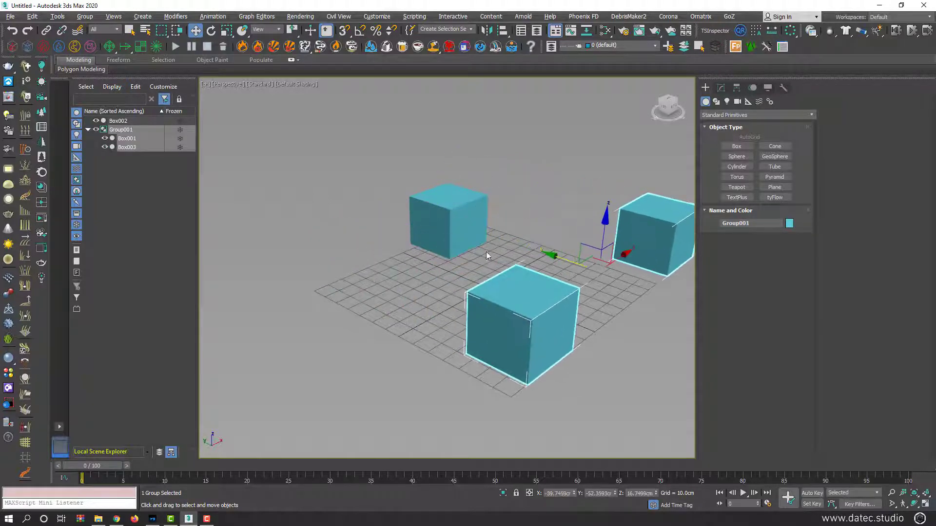